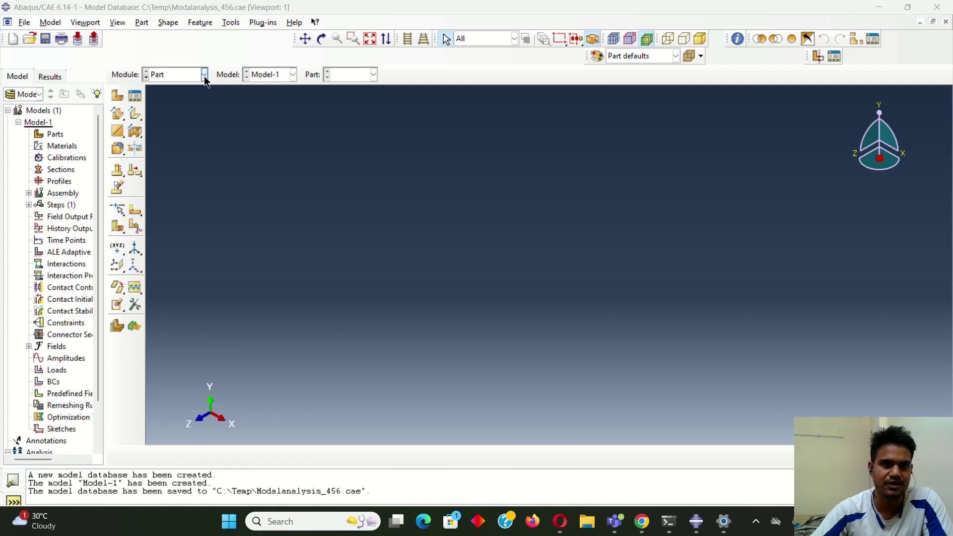
# Create a 3D deformable solid extrusion part named Cantilever with an approximate size of 200.
pyautogui.click(118, 98)
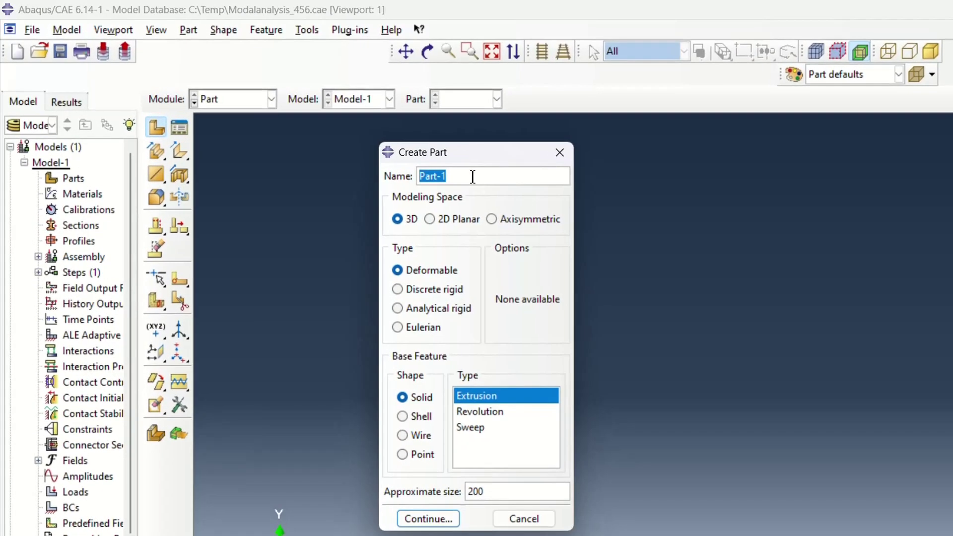
pyautogui.write('Cantelever')
pyautogui.moveTo(439, 176); pyautogui.dragTo(443, 178)
pyautogui.write('i')
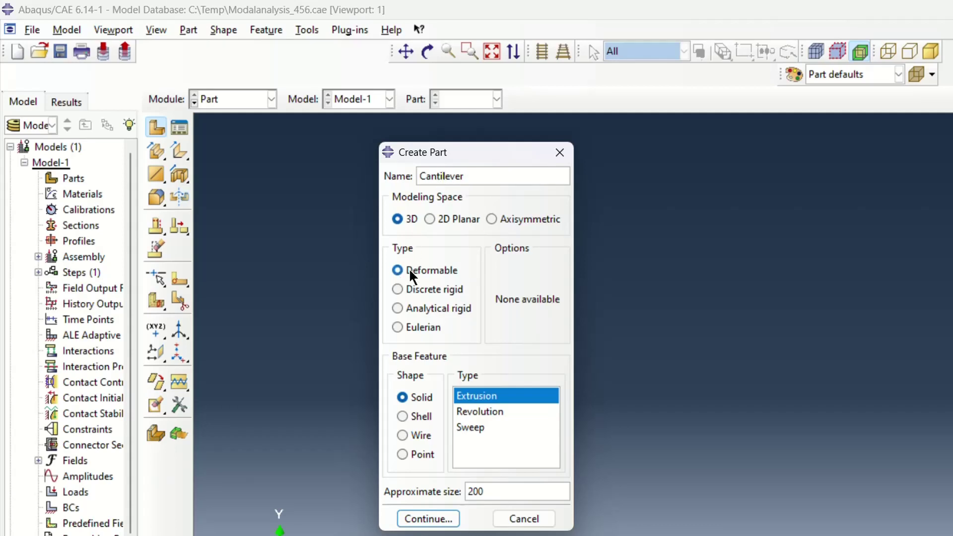
pyautogui.click(429, 518)
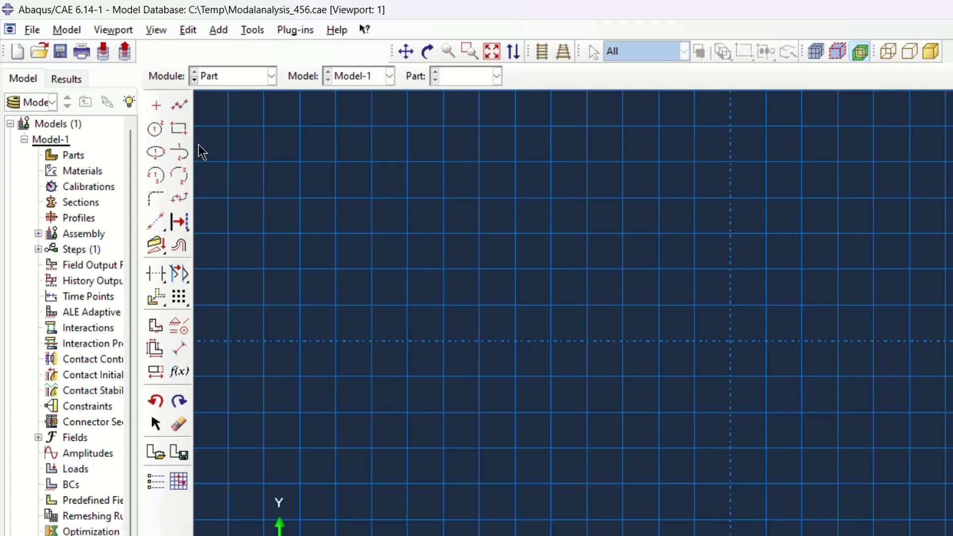
# Sketch a rectangle about 13.75 wide and 10 high around the origin.
pyautogui.click(178, 128)
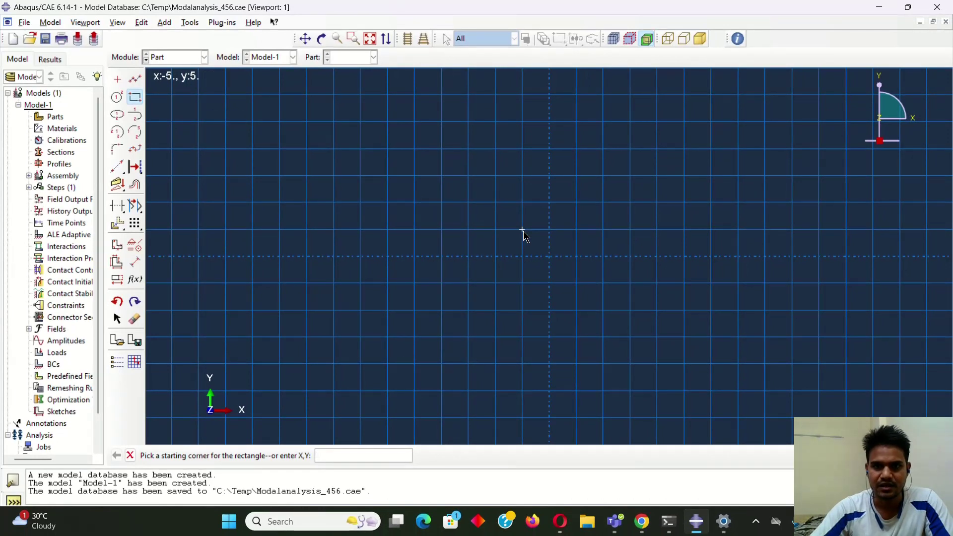
pyautogui.click(525, 231)
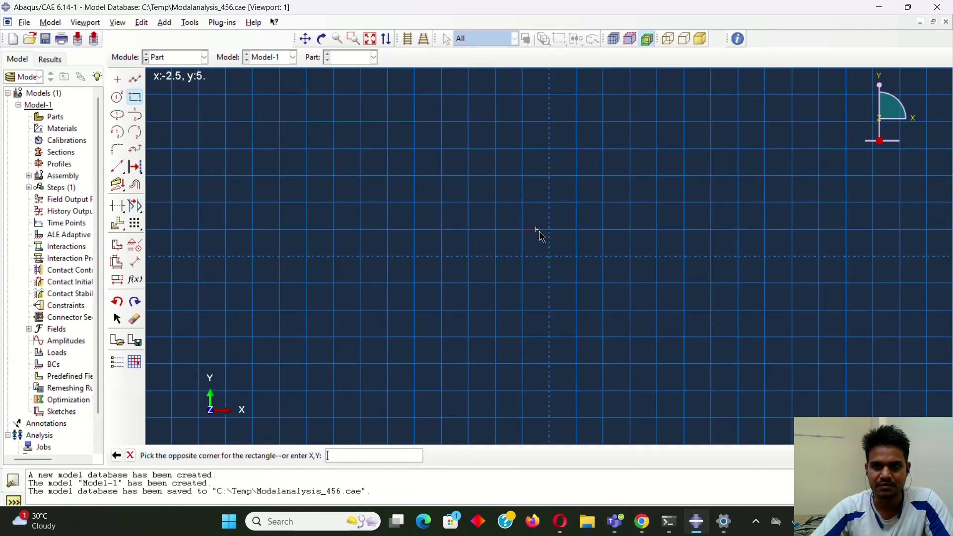
pyautogui.click(596, 283)
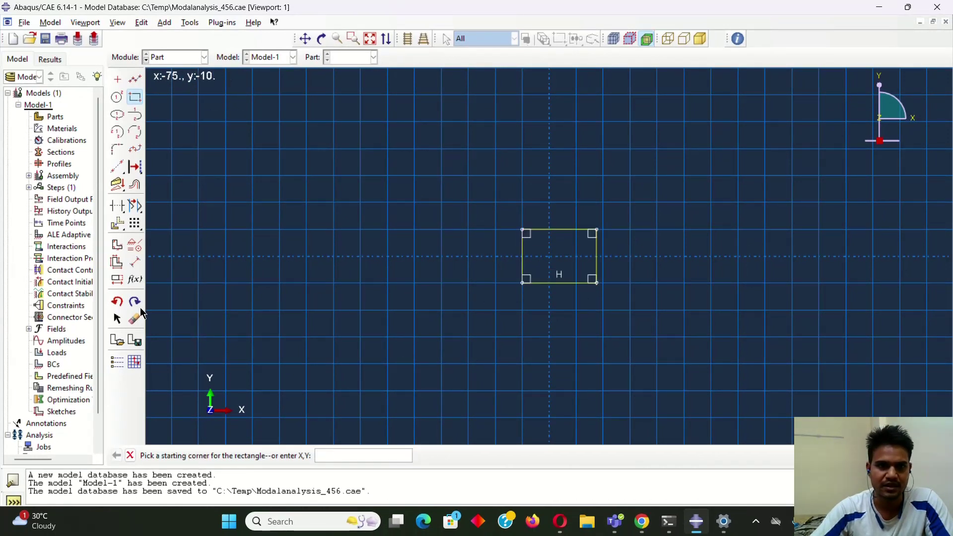
pyautogui.click(135, 261)
pyautogui.click(597, 264)
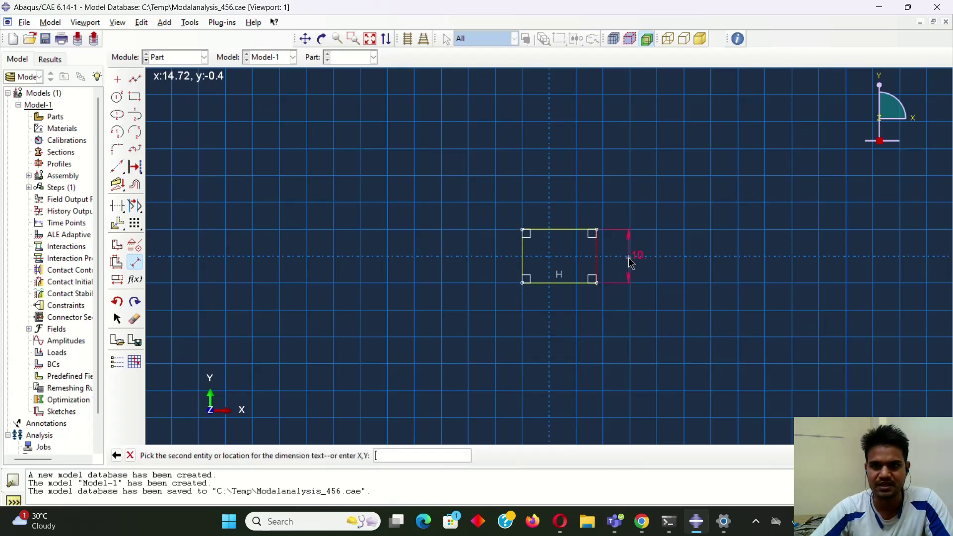
pyautogui.click(638, 260)
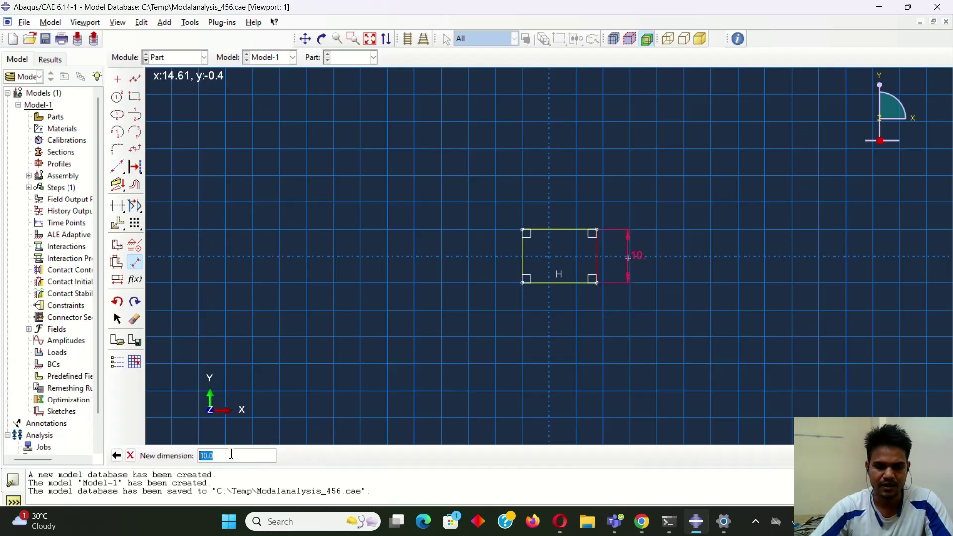
pyautogui.write('0')
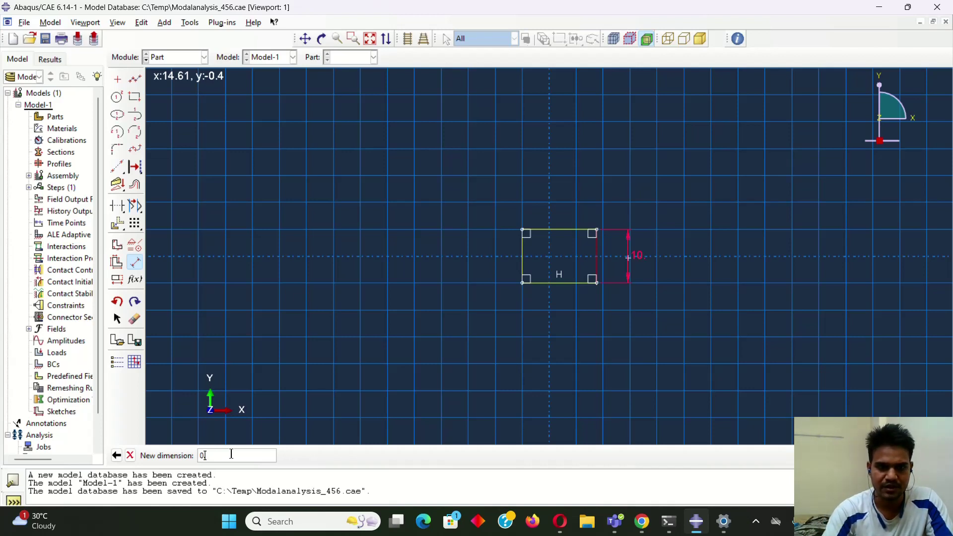
pyautogui.write('.025')
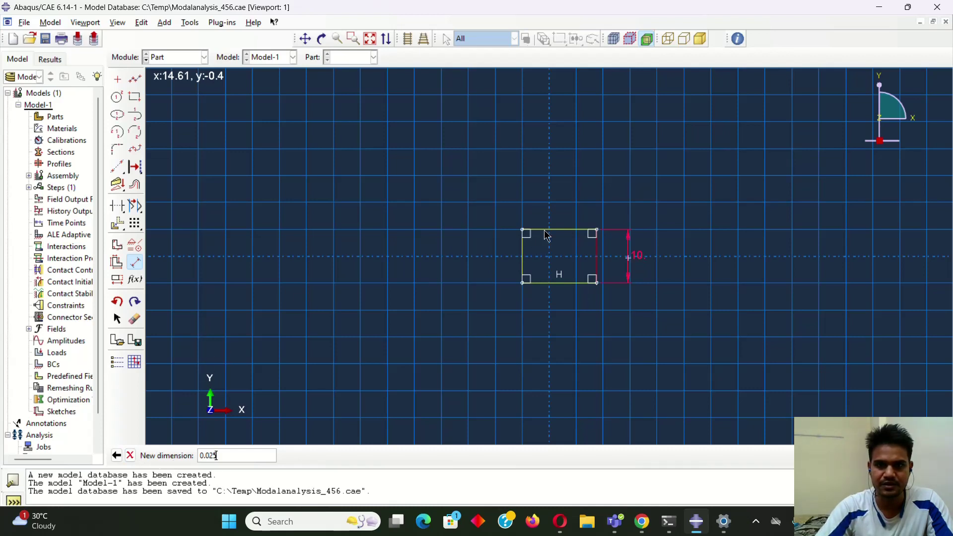
pyautogui.click(135, 263)
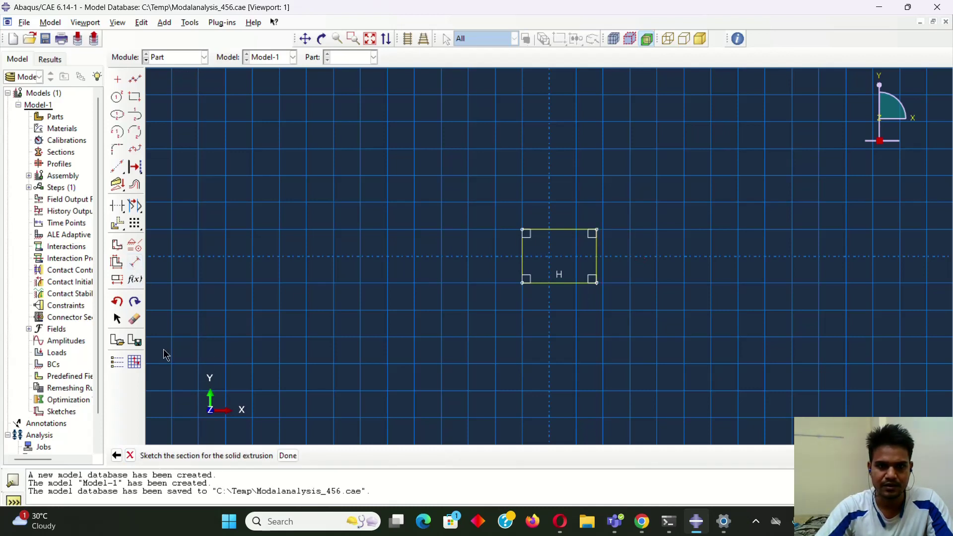
pyautogui.click(136, 264)
pyautogui.click(555, 231)
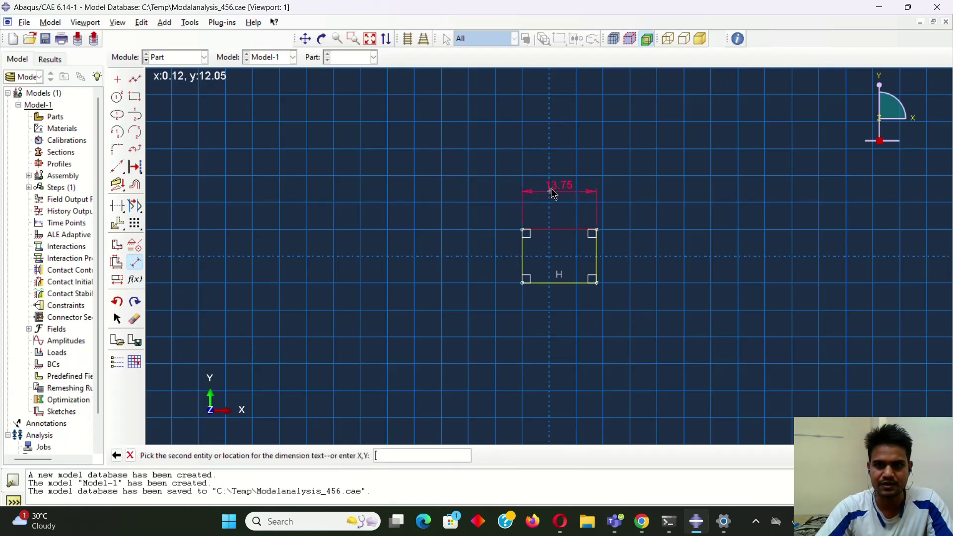
pyautogui.click(564, 186)
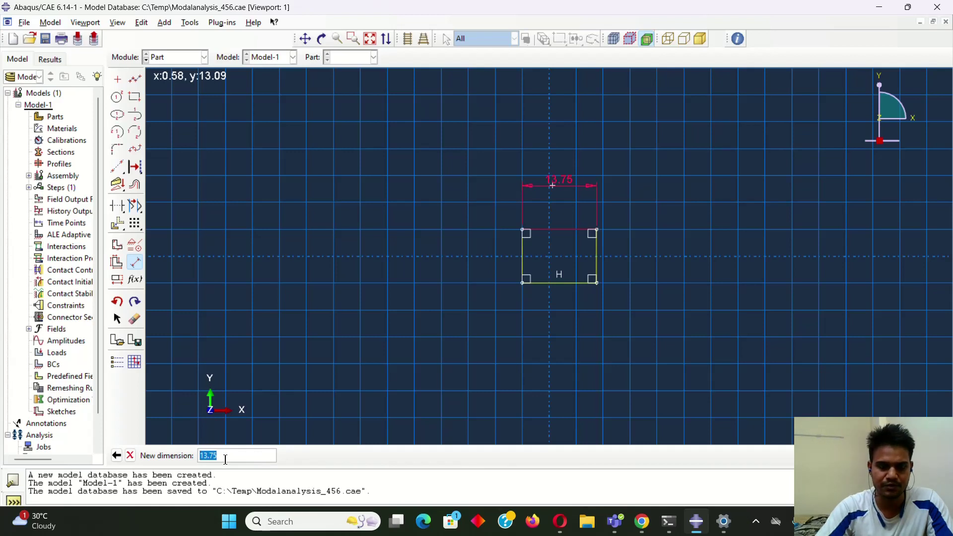
pyautogui.press('BackSpace')
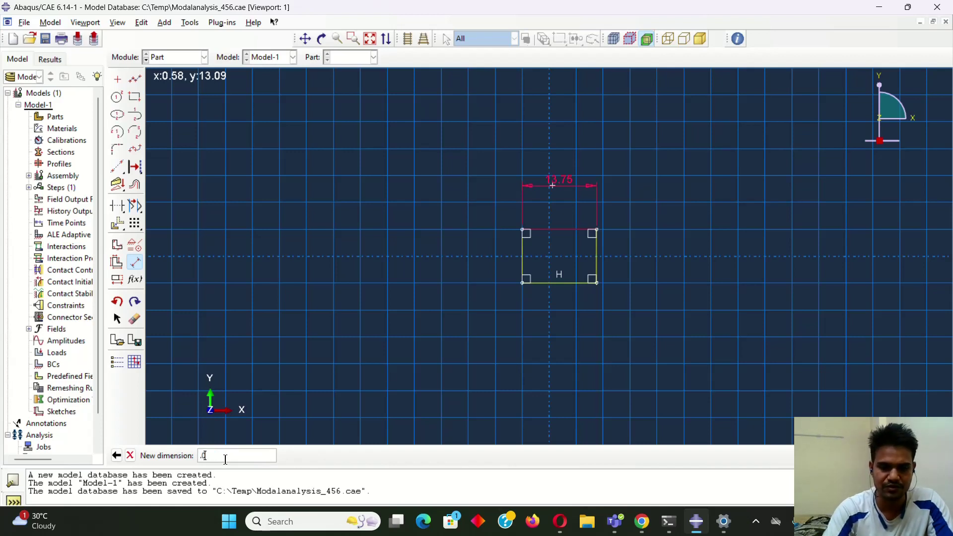
pyautogui.click(130, 455)
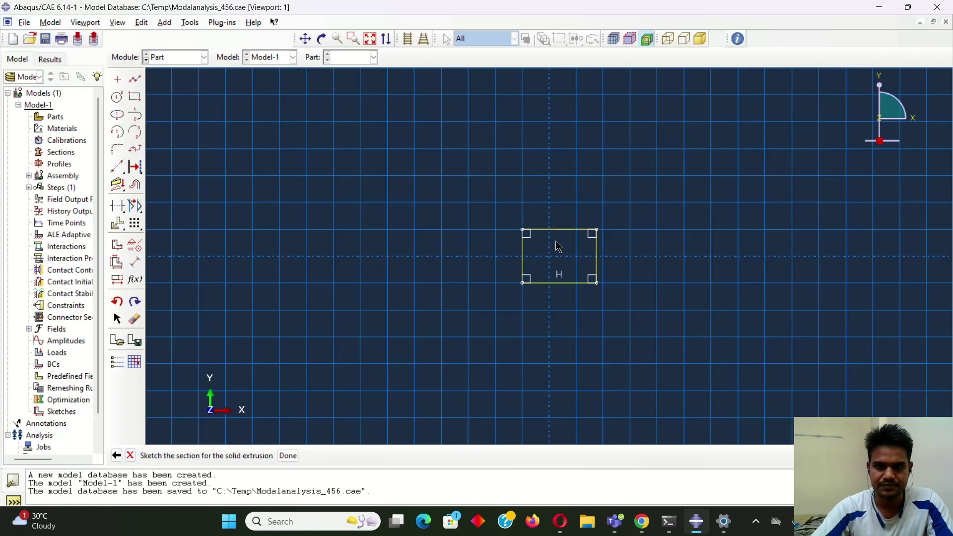
# Dimension the rectangle's upper edge and set its width to 0.05.
pyautogui.click(135, 262)
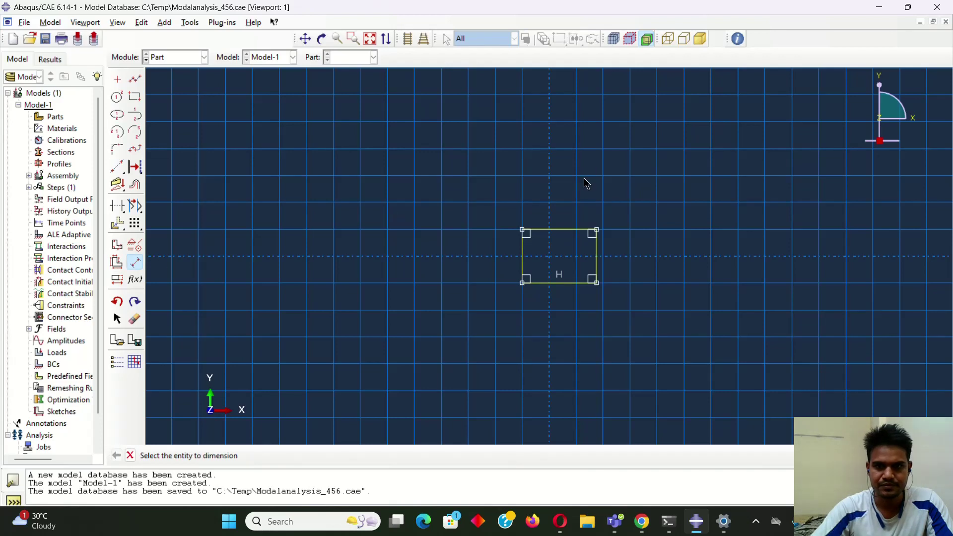
pyautogui.click(556, 230)
pyautogui.click(566, 179)
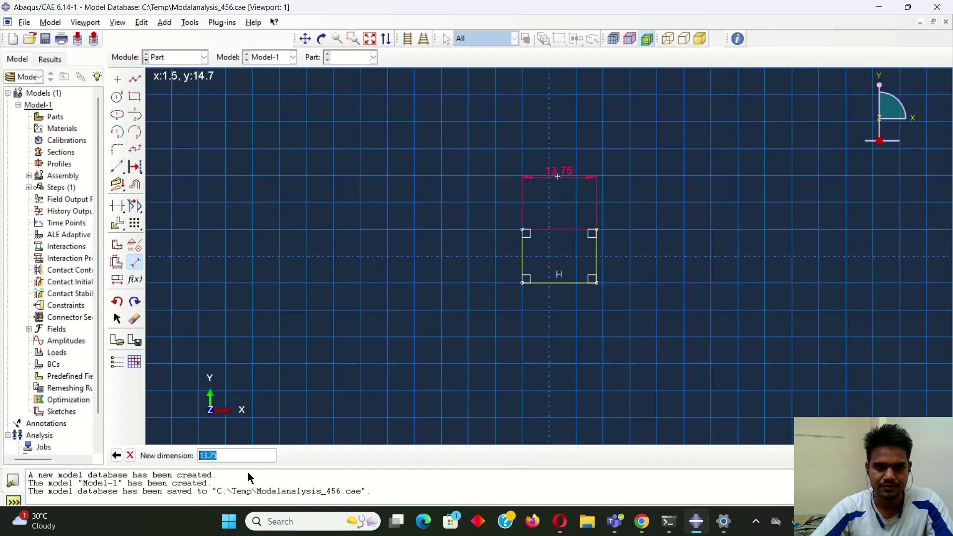
pyautogui.click(230, 459)
pyautogui.moveTo(212, 454); pyautogui.dragTo(193, 451)
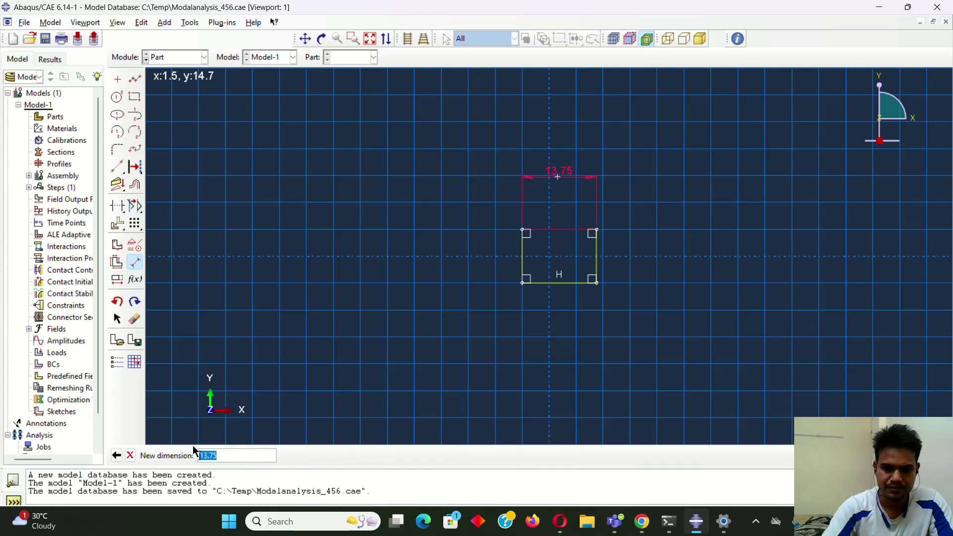
pyautogui.write('0.05')
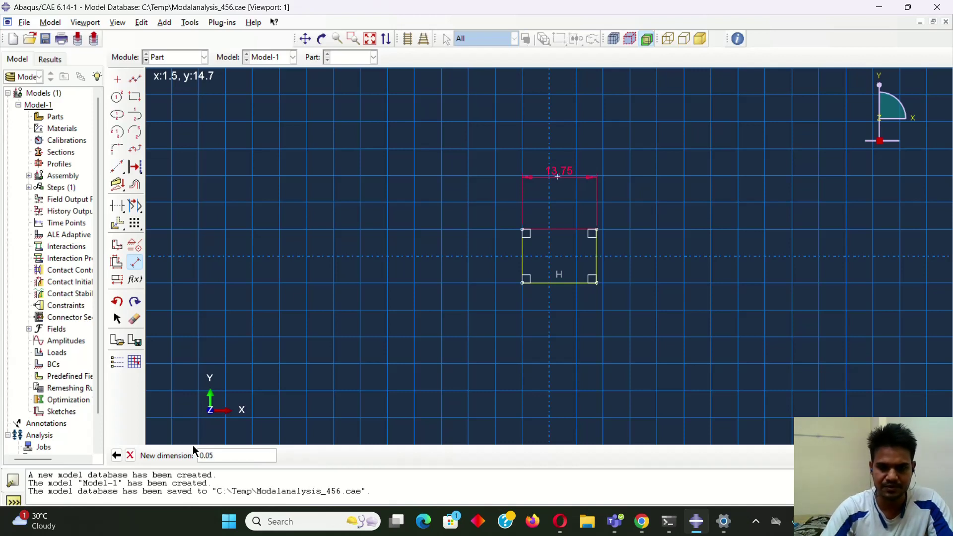
pyautogui.press('Return')
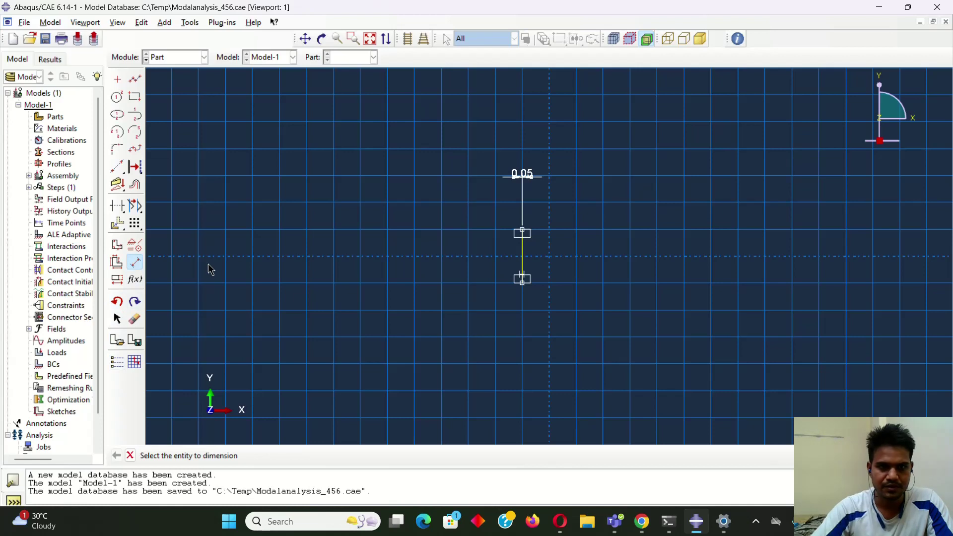
# Dimension the rectangle's vertical edge and set its height to 0.05.
pyautogui.click(522, 254)
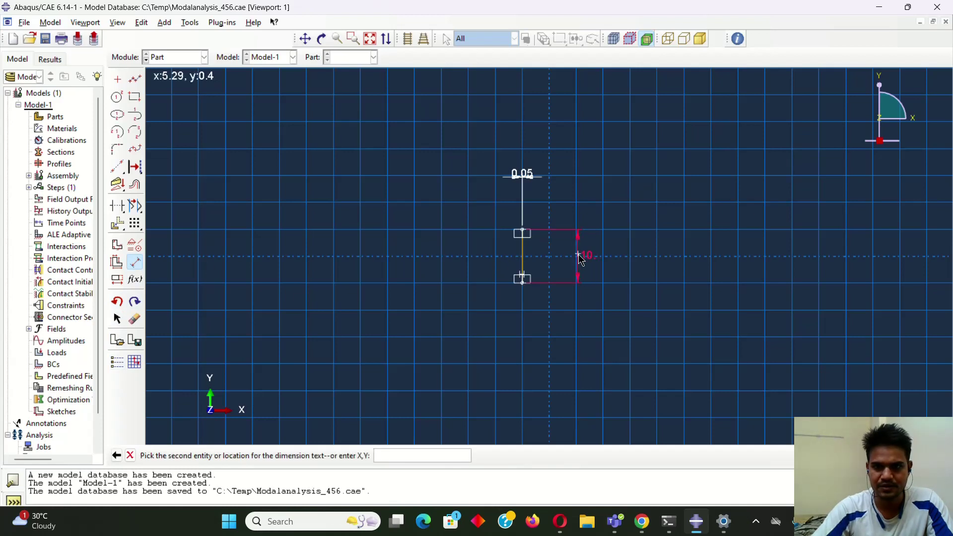
pyautogui.click(586, 259)
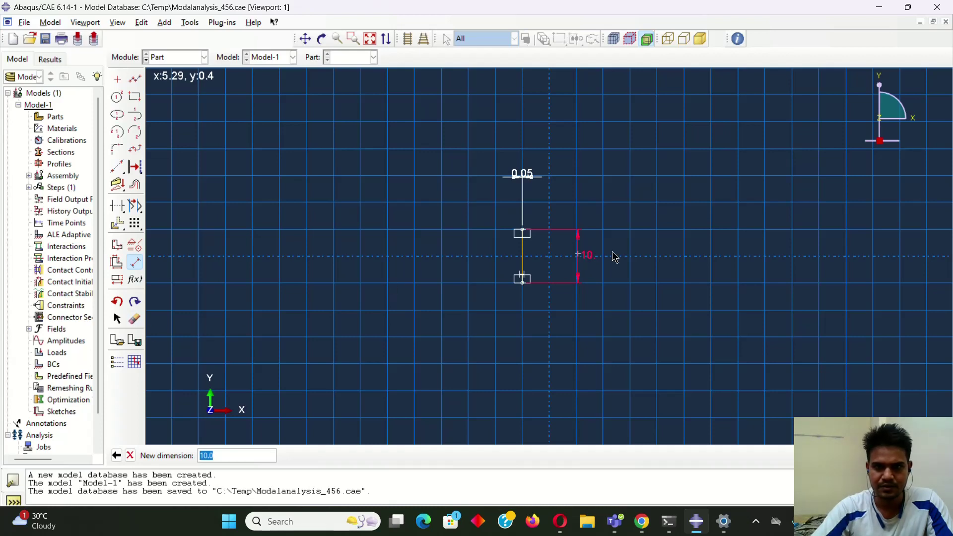
pyautogui.write('0')
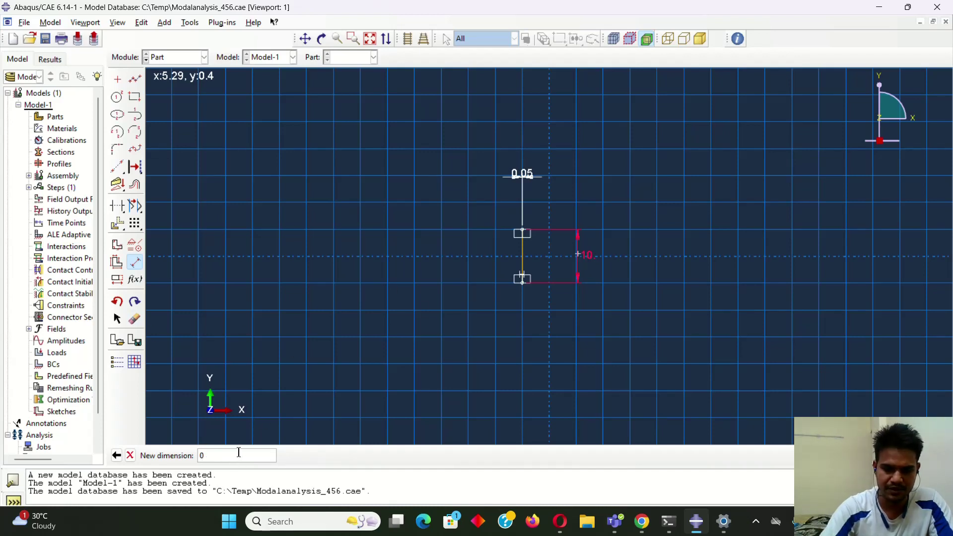
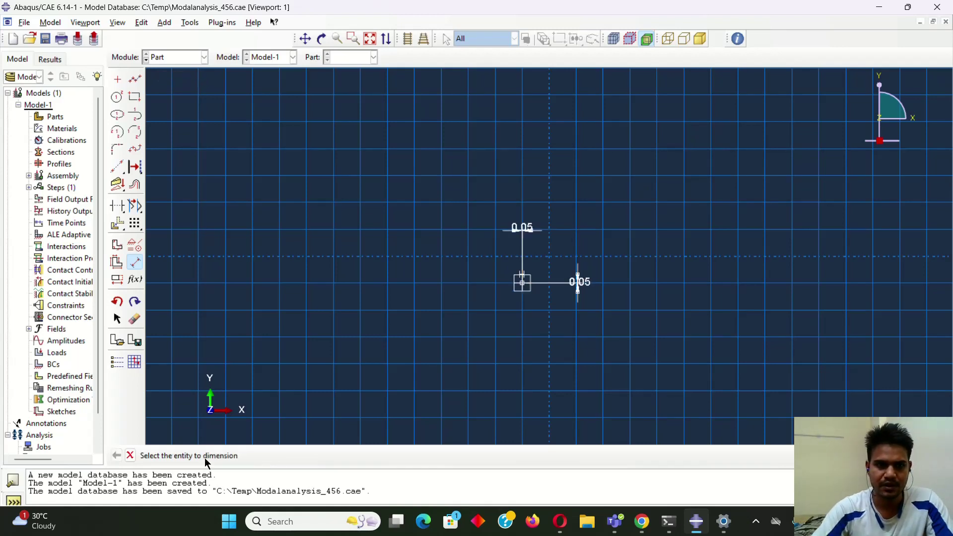
pyautogui.click(131, 455)
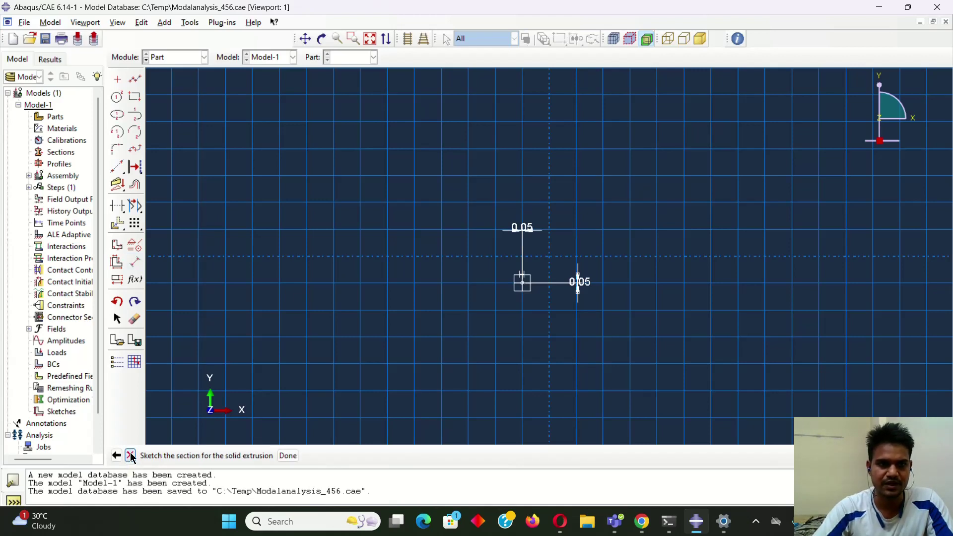
# Finish the section sketch and extrude it to a depth of 2.
pyautogui.click(288, 455)
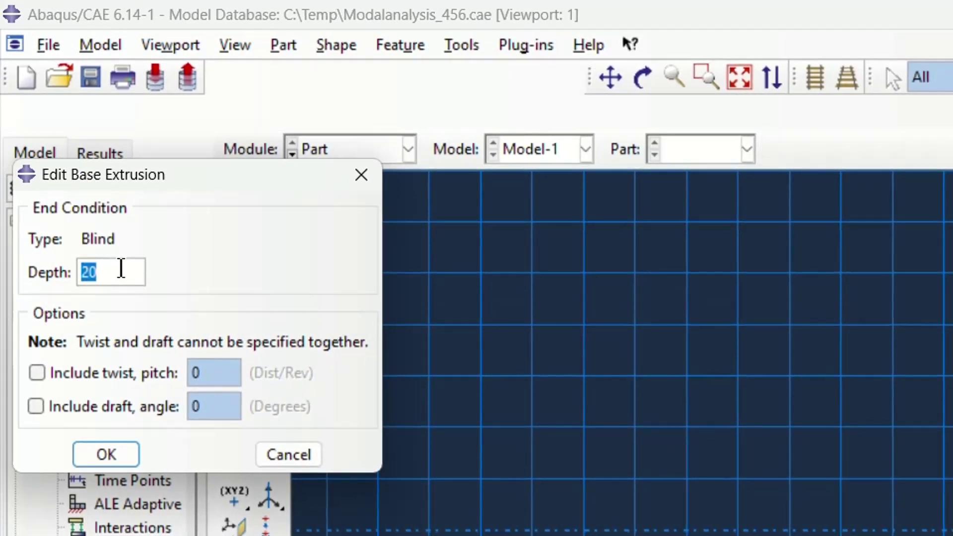
pyautogui.write('2')
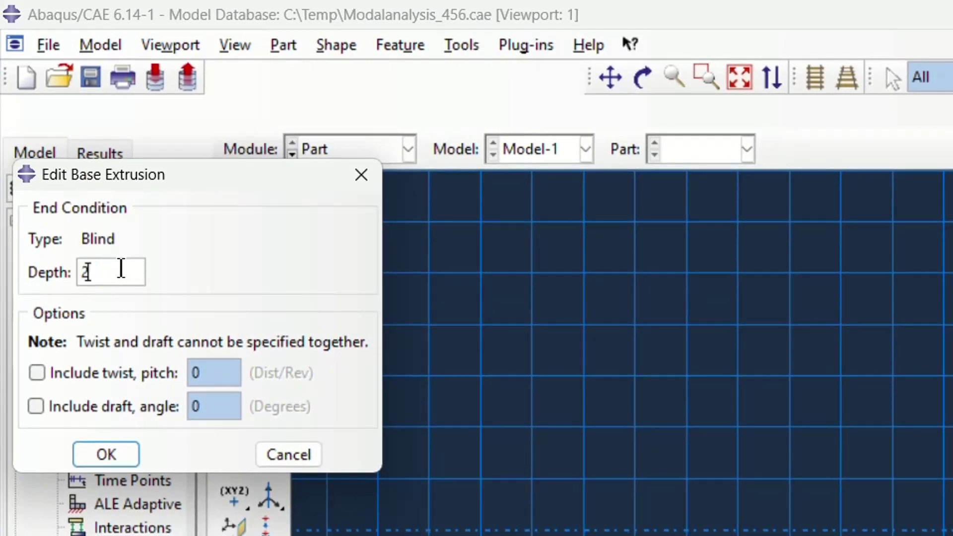
pyautogui.click(106, 455)
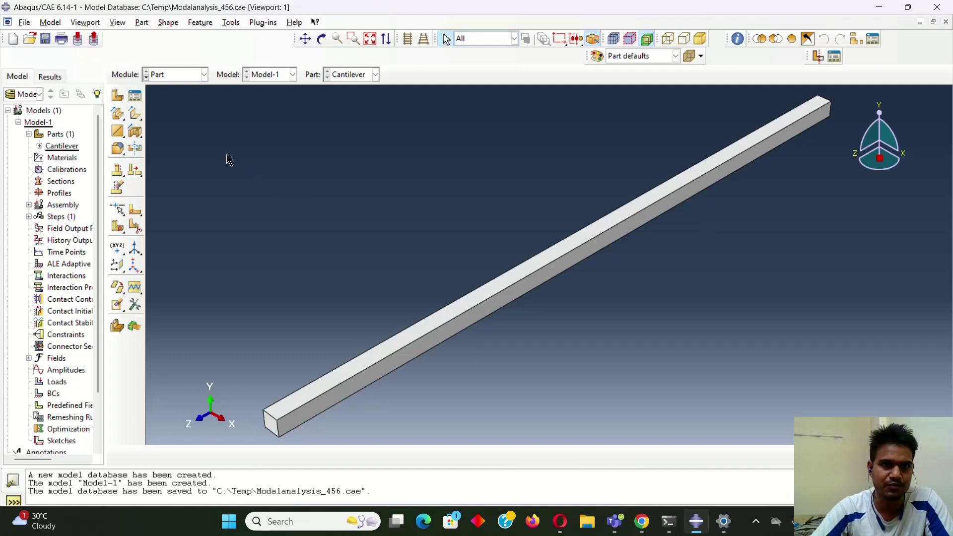
# Switch to the Property module for the Cantilever part.
pyautogui.click(205, 76)
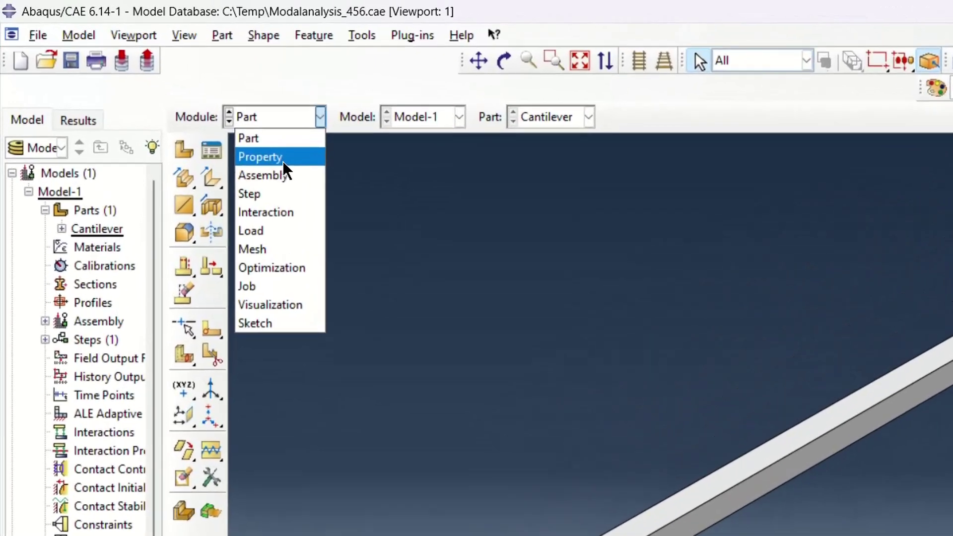
pyautogui.click(283, 165)
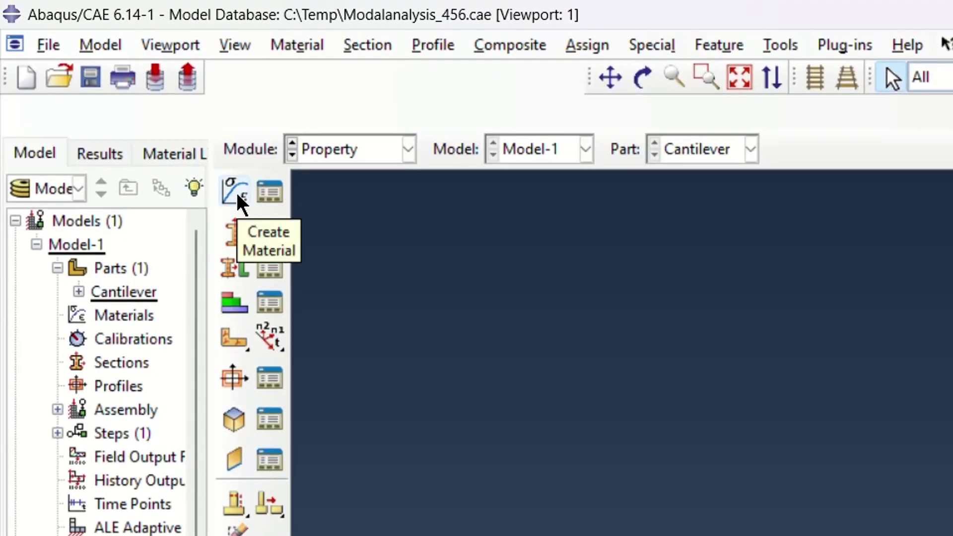
pyautogui.click(407, 150)
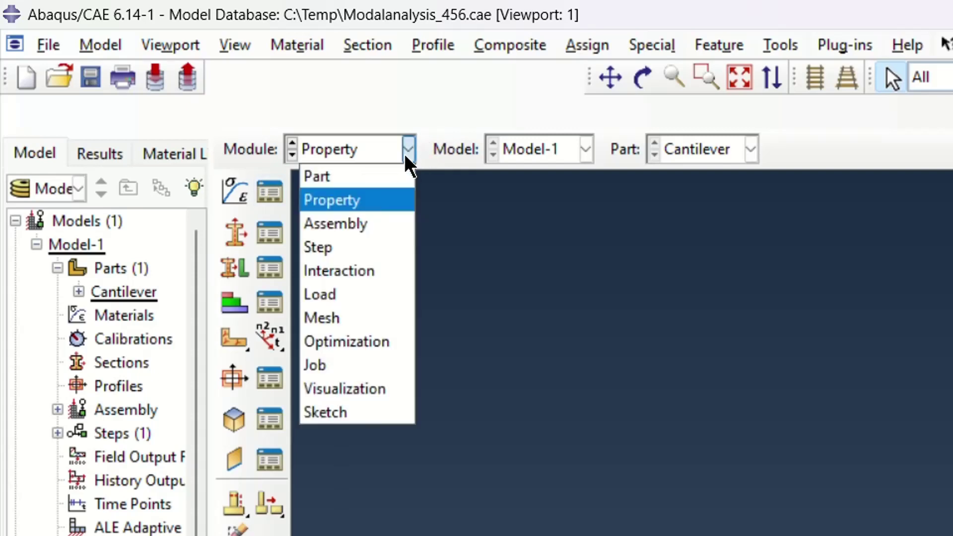
pyautogui.click(379, 200)
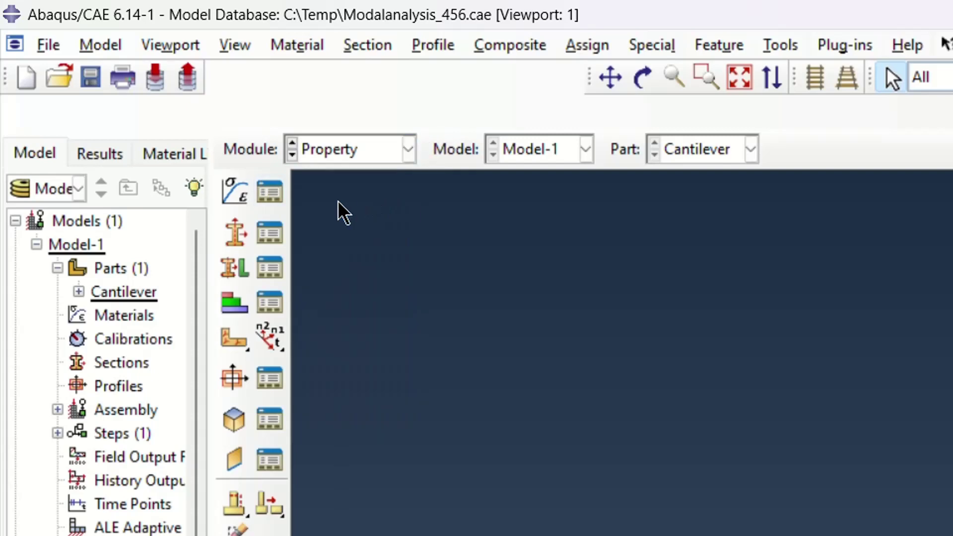
# Create a new material and give it a uniform mass density of 7800.
pyautogui.click(234, 191)
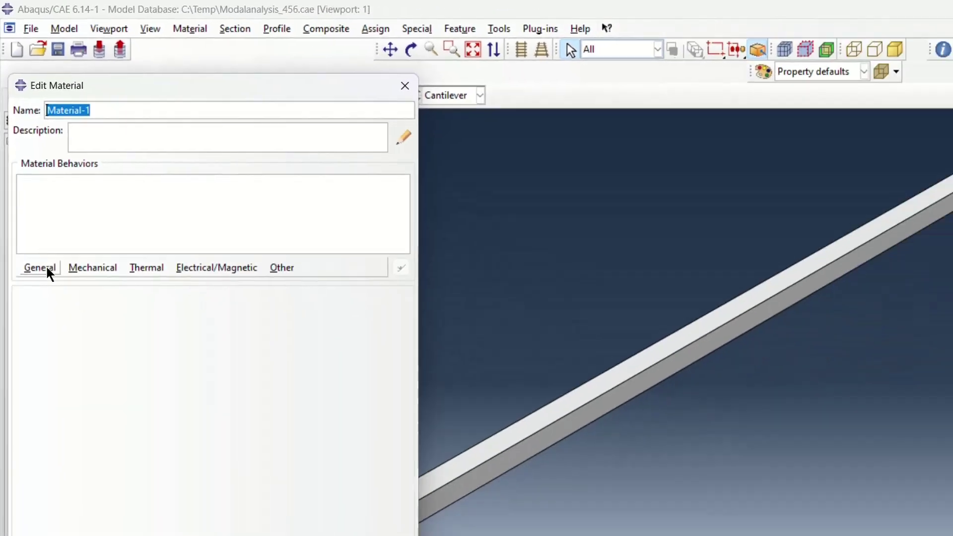
pyautogui.click(77, 420)
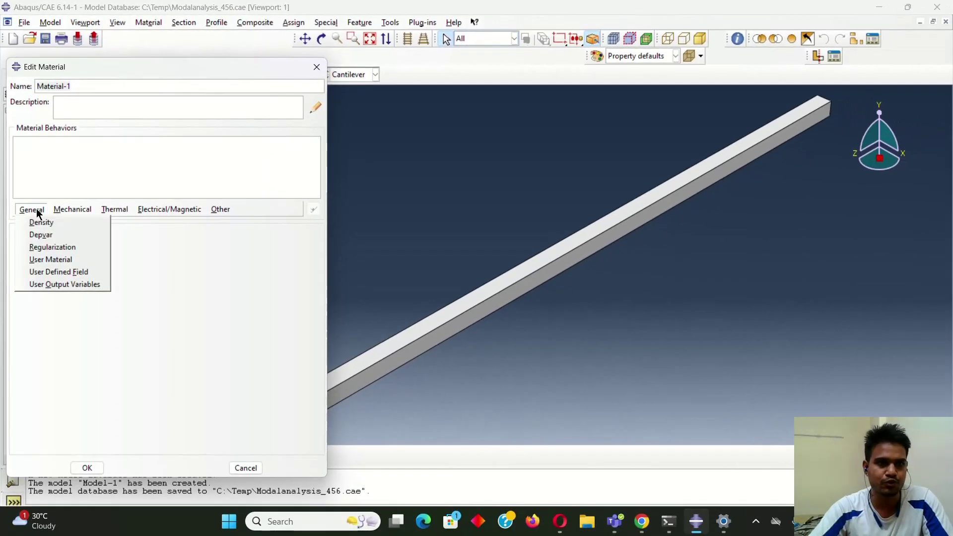
pyautogui.click(43, 223)
pyautogui.click(56, 332)
pyautogui.write('78')
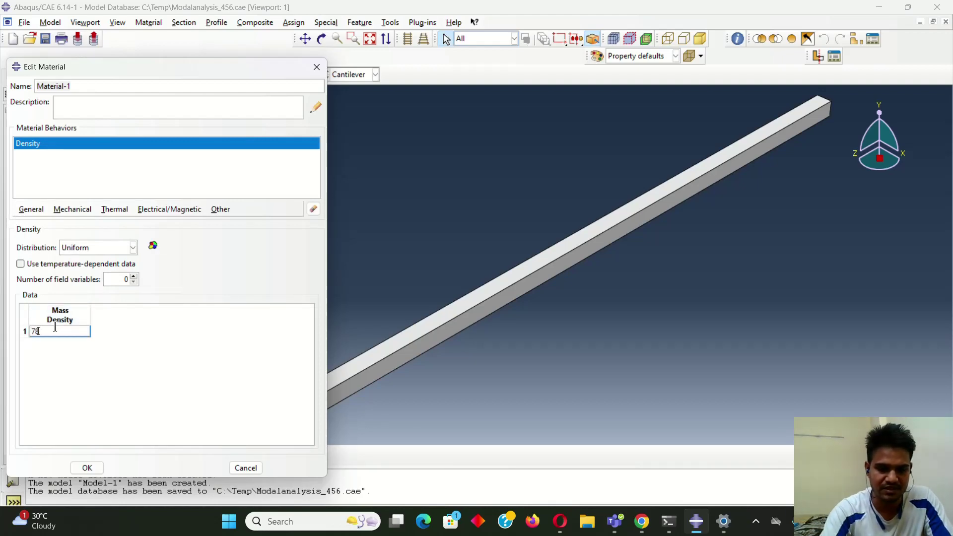
pyautogui.write('00')
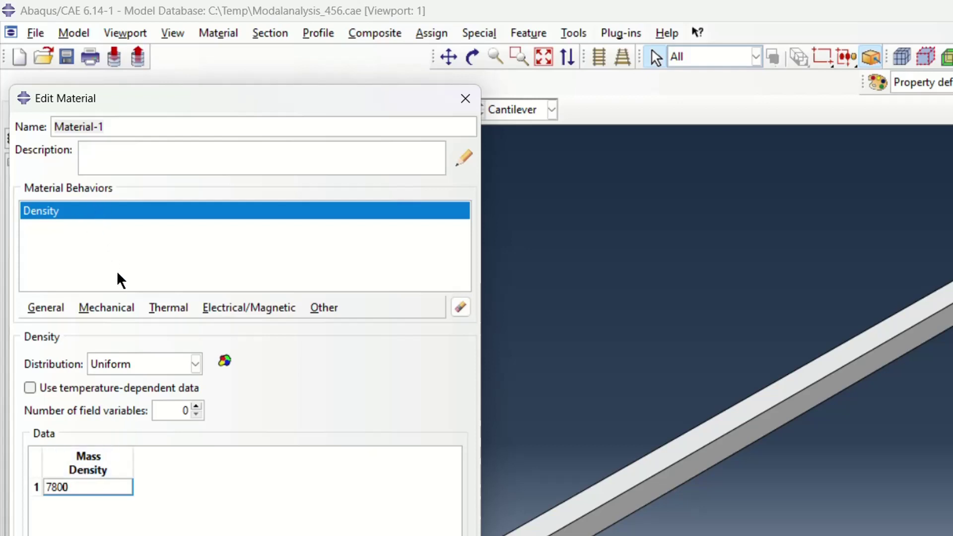
# Add isotropic elasticity to the material with a Young's modulus of 200E9 and a Poisson's ratio of 0.3, and finish the material.
pyautogui.click(110, 312)
pyautogui.moveTo(114, 325)
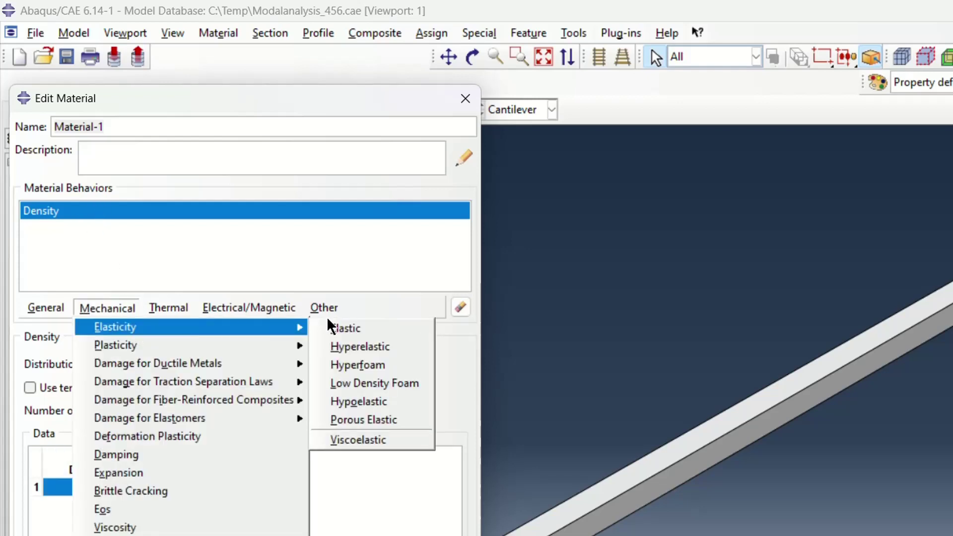
pyautogui.click(346, 329)
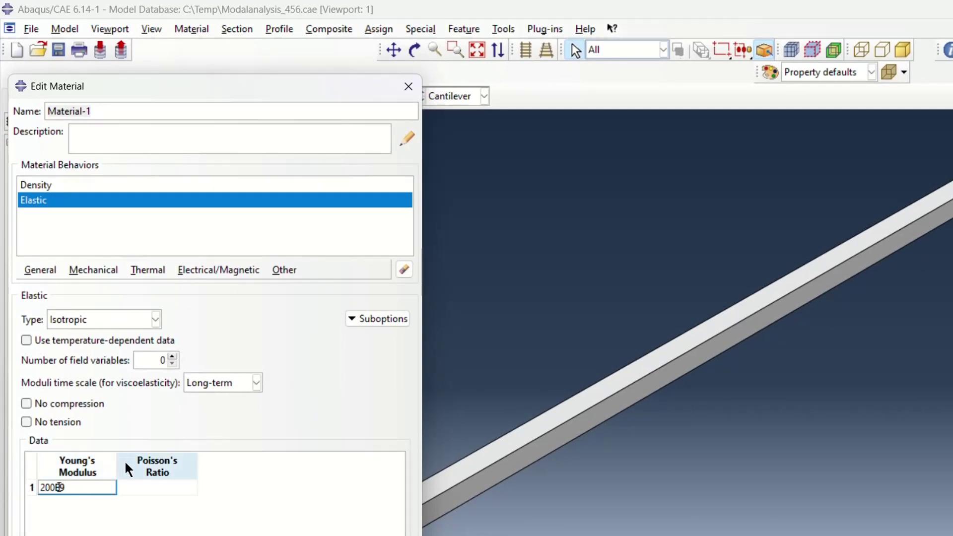
pyautogui.click(145, 487)
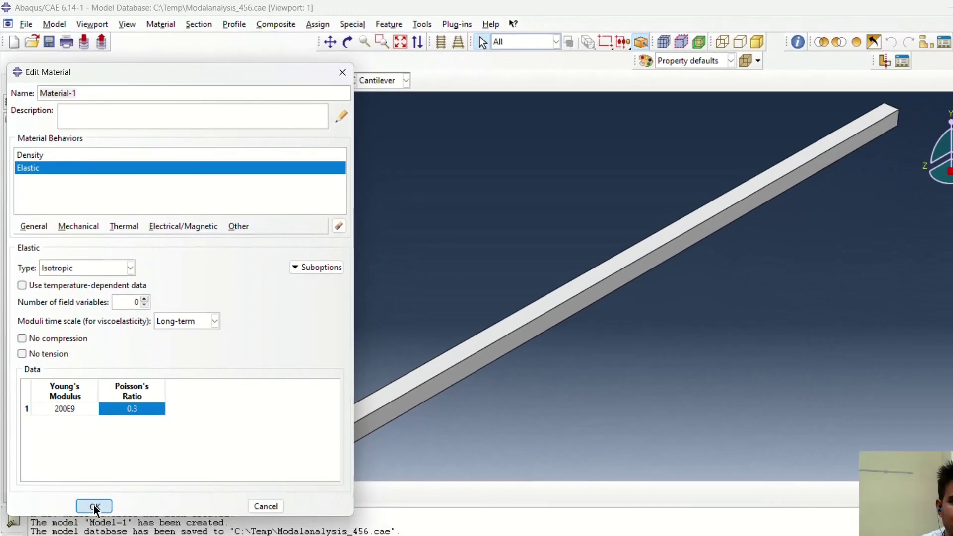
pyautogui.click(94, 504)
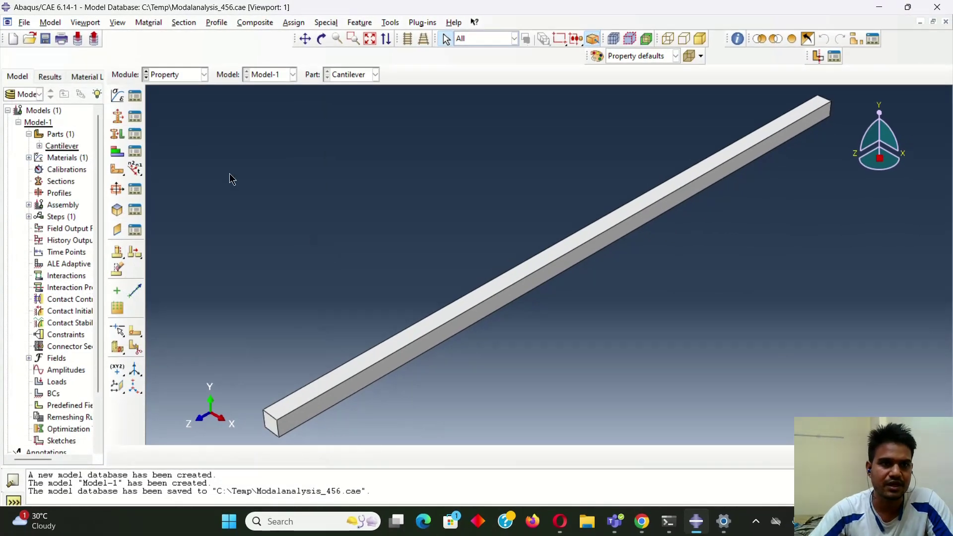
# Create a solid homogeneous section named Cantilever that uses Material-1.
pyautogui.click(117, 117)
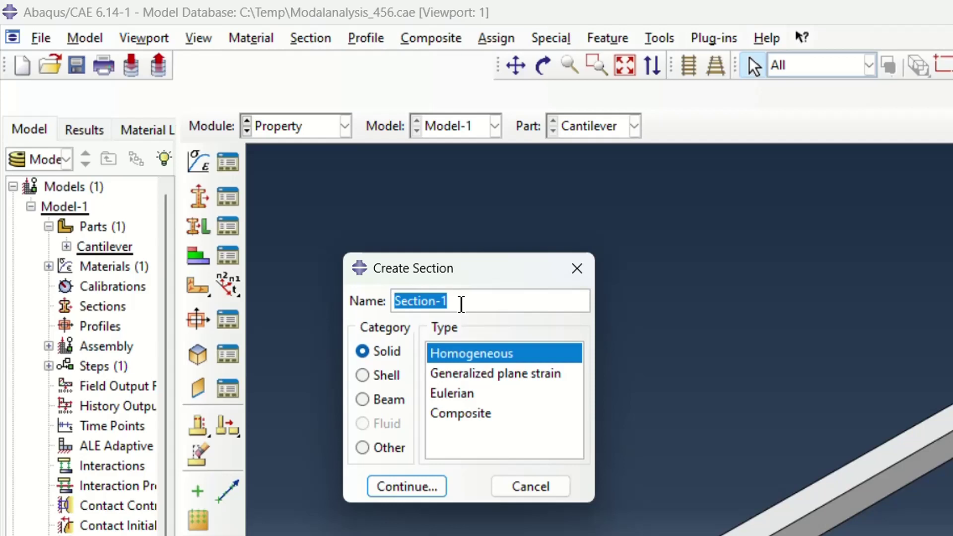
pyautogui.write('Cantilever')
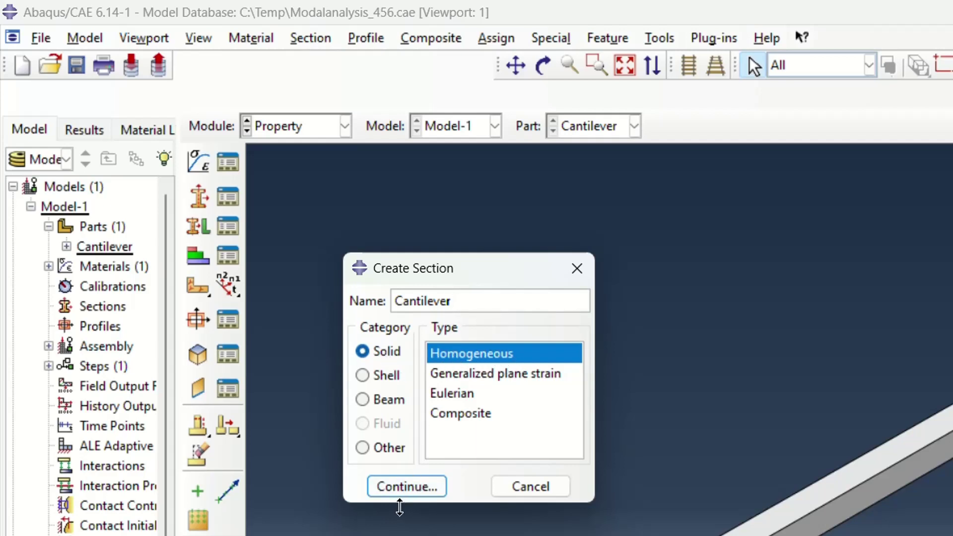
pyautogui.click(405, 487)
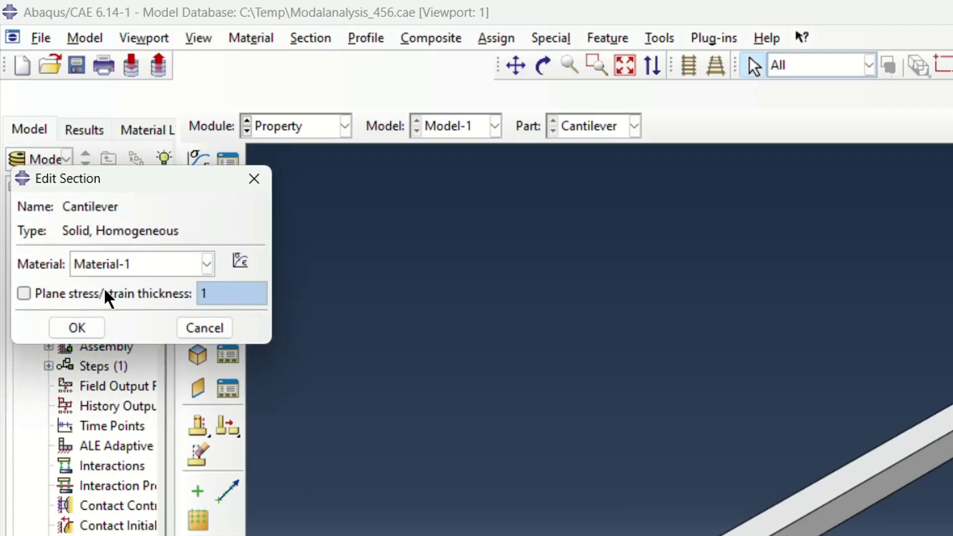
pyautogui.click(74, 327)
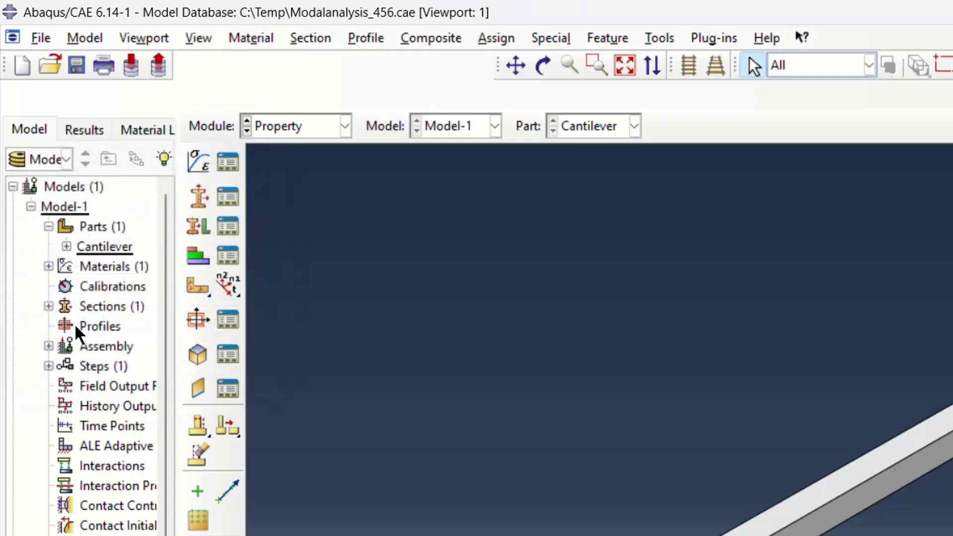
# Assign the Cantilever section to the whole beam, creating a set for the selected region.
pyautogui.click(196, 229)
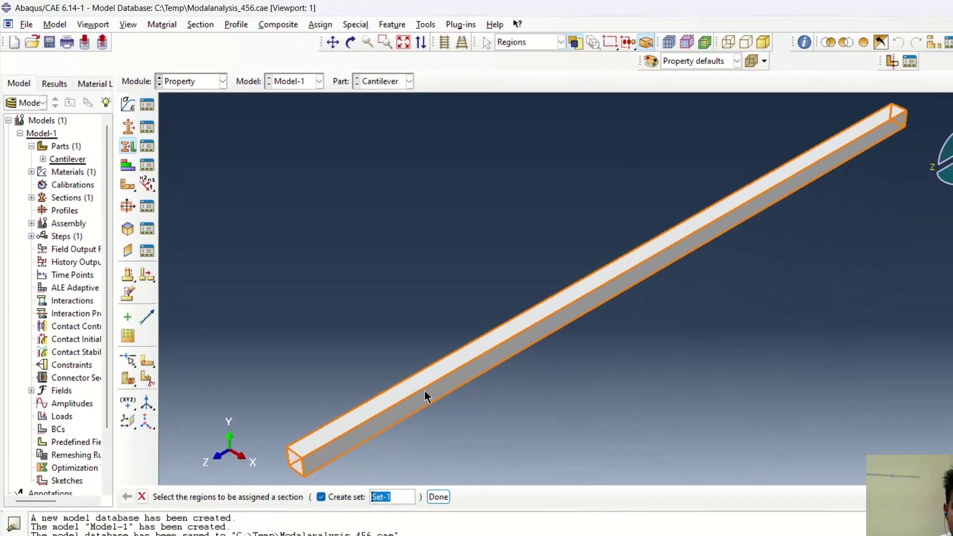
pyautogui.click(874, 467)
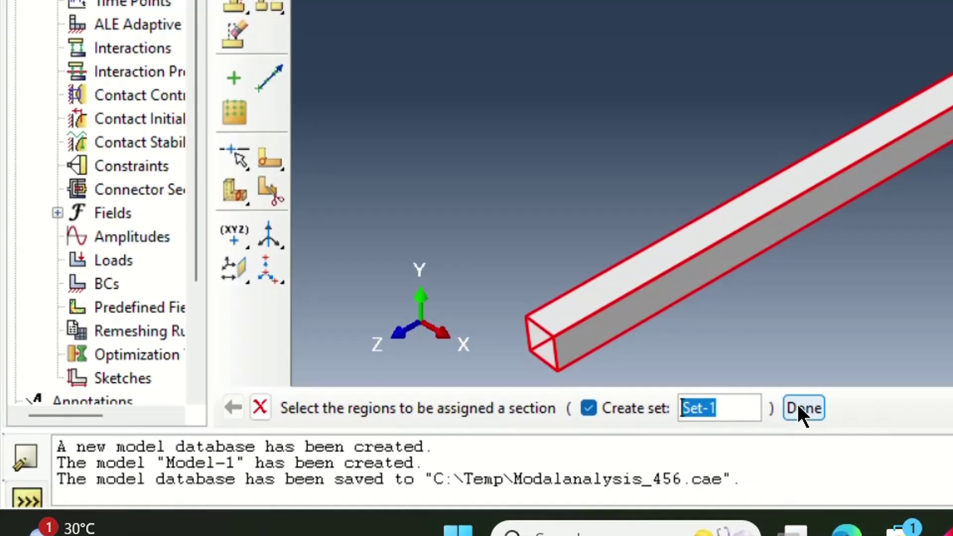
pyautogui.click(796, 406)
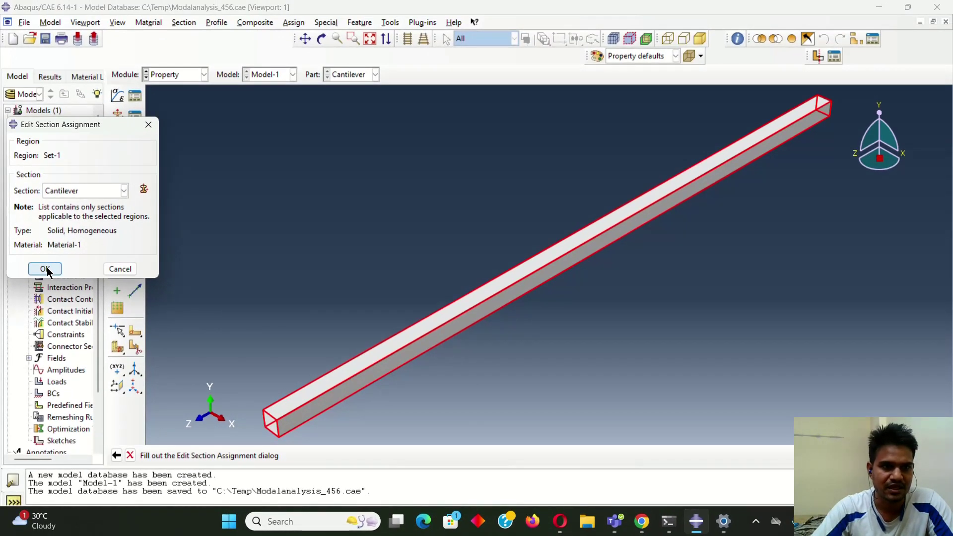
pyautogui.click(45, 269)
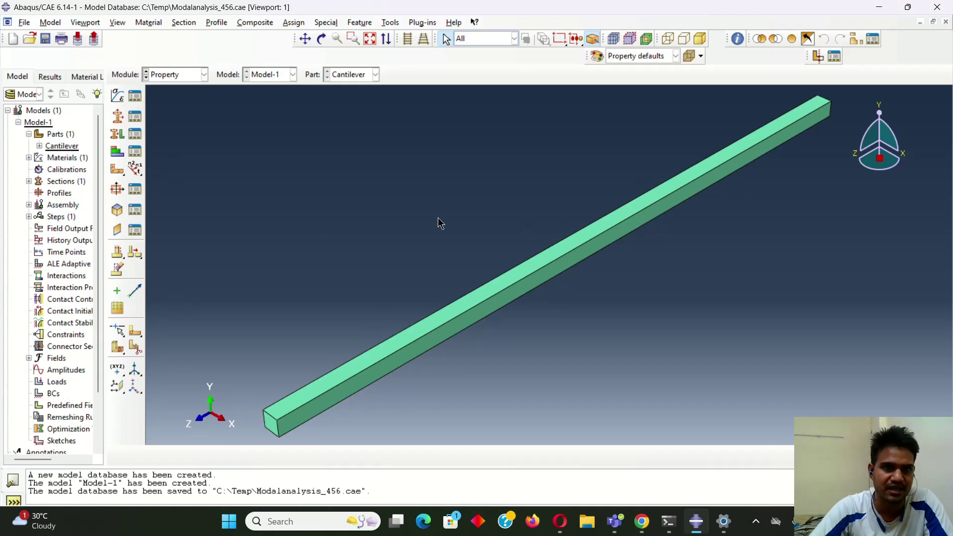
# Switch to the Assembly module and create a dependent instance of the Cantilever part.
pyautogui.click(203, 75)
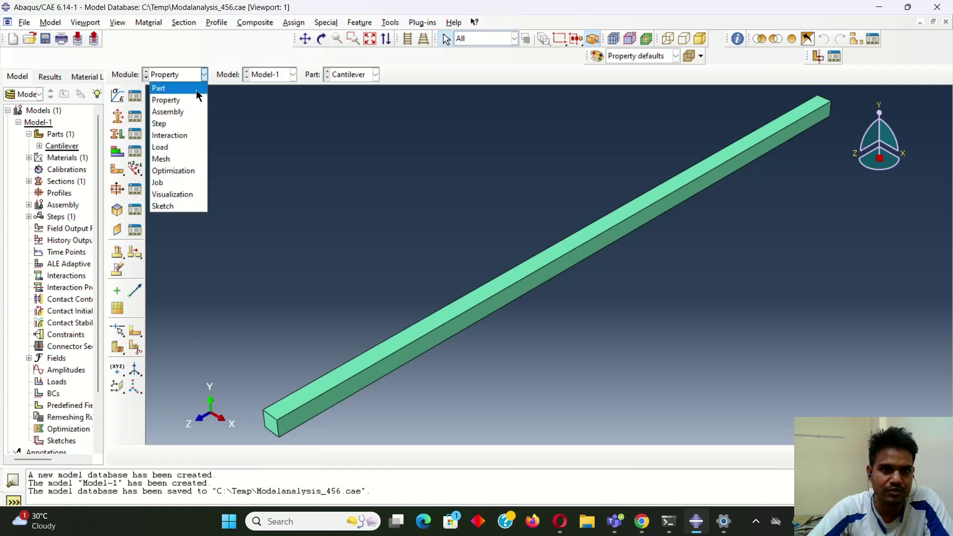
pyautogui.click(184, 112)
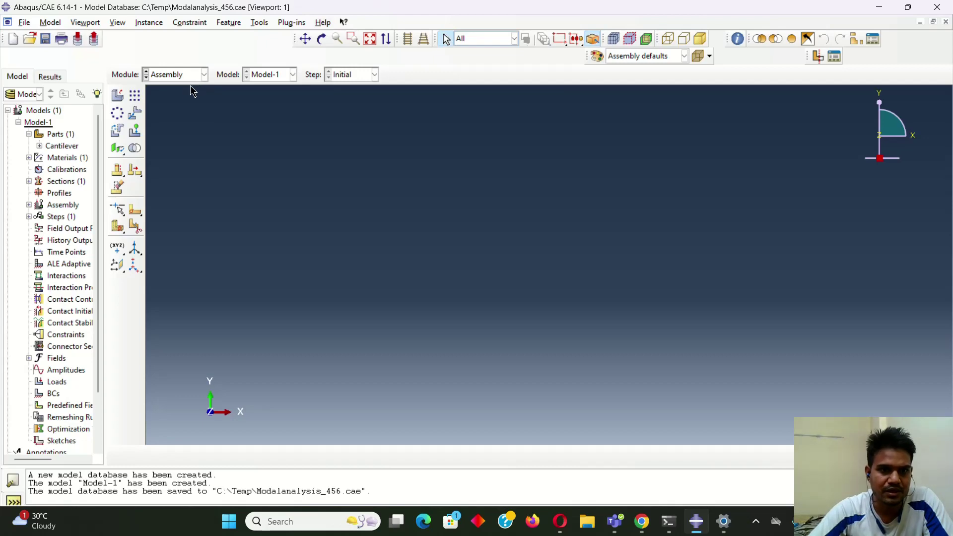
pyautogui.click(120, 96)
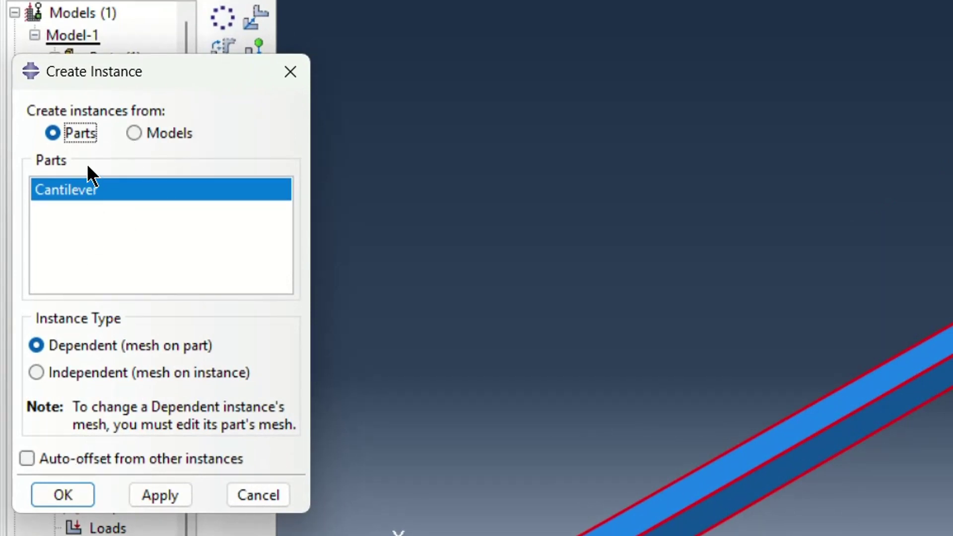
pyautogui.click(68, 492)
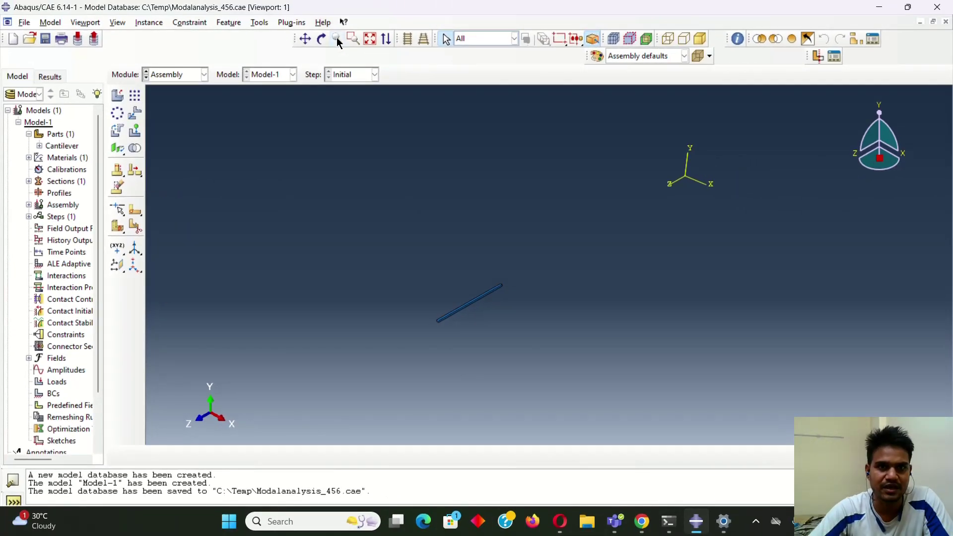
# Switch to the Step module for the assembled beam.
pyautogui.scroll(5, 484, 240)
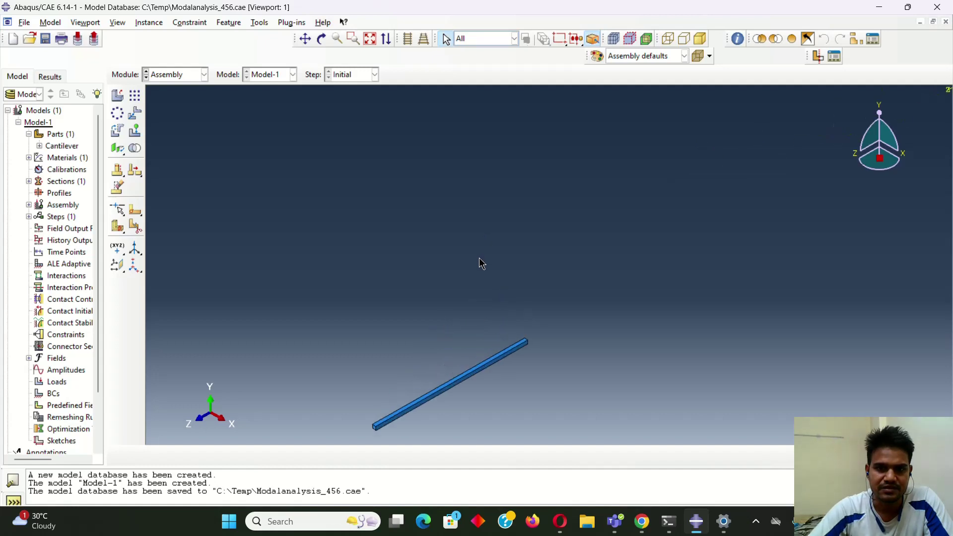
pyautogui.click(305, 38)
pyautogui.moveTo(512, 370); pyautogui.dragTo(579, 223)
pyautogui.scroll(3, 534, 234)
pyautogui.scroll(2, 534, 235)
pyautogui.moveTo(505, 270); pyautogui.dragTo(497, 239)
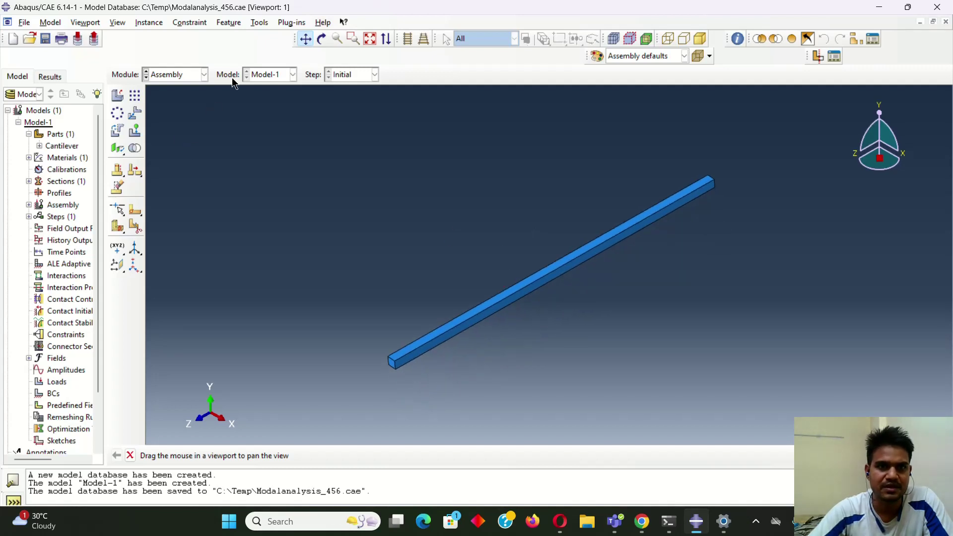
pyautogui.click(305, 40)
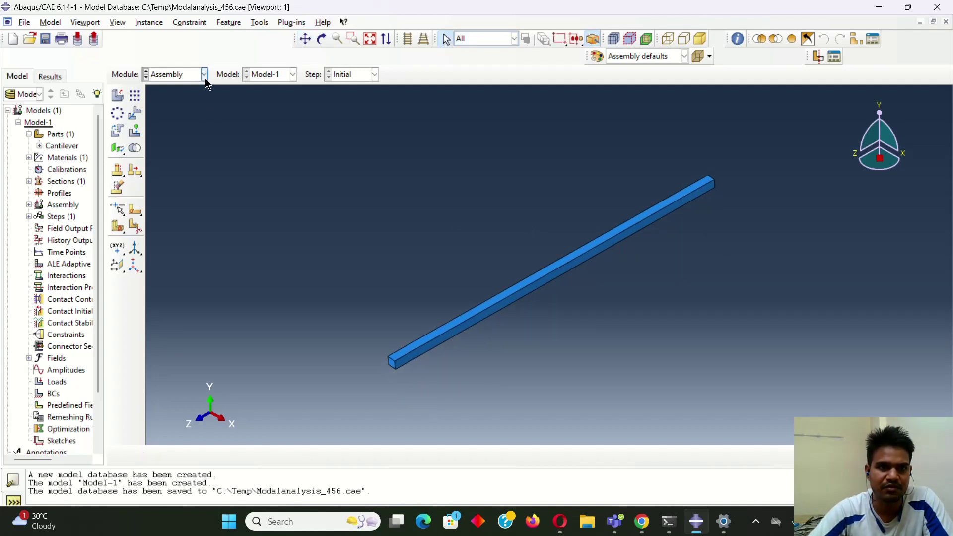
pyautogui.click(204, 76)
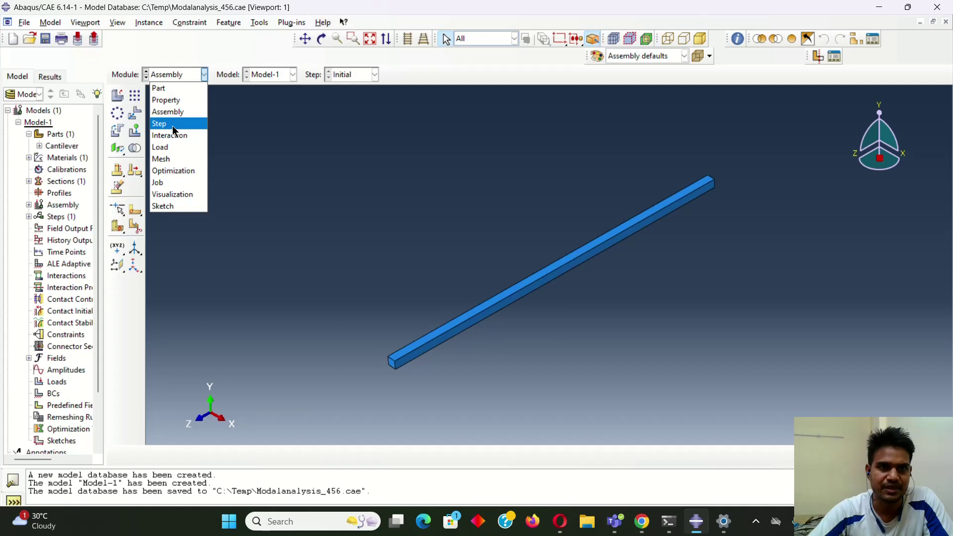
pyautogui.click(173, 125)
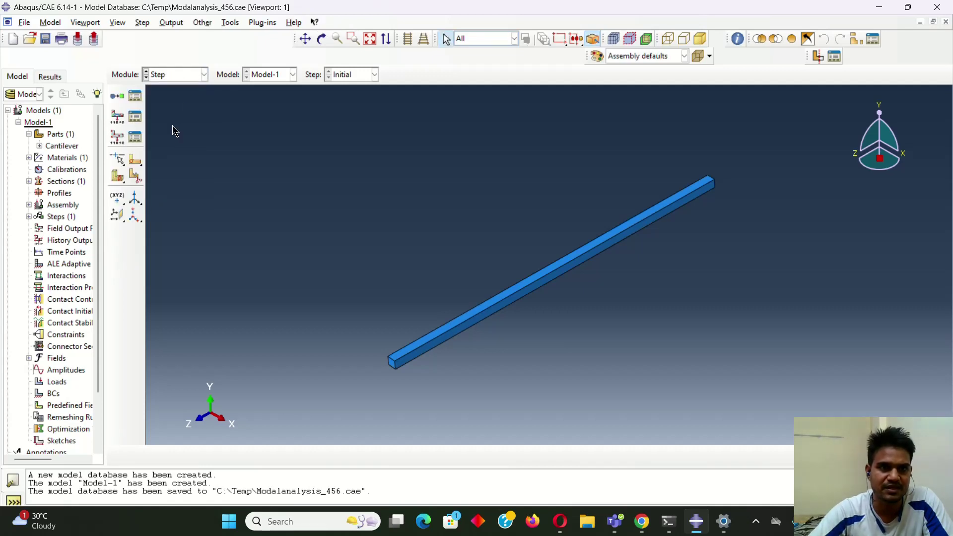
# Create a linear perturbation step of type Frequency after the Initial step.
pyautogui.click(117, 97)
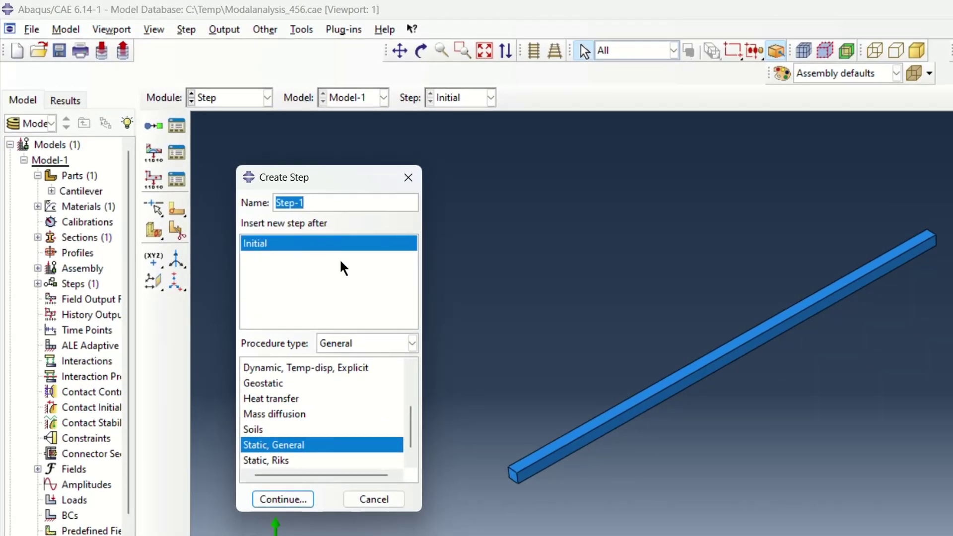
pyautogui.click(412, 343)
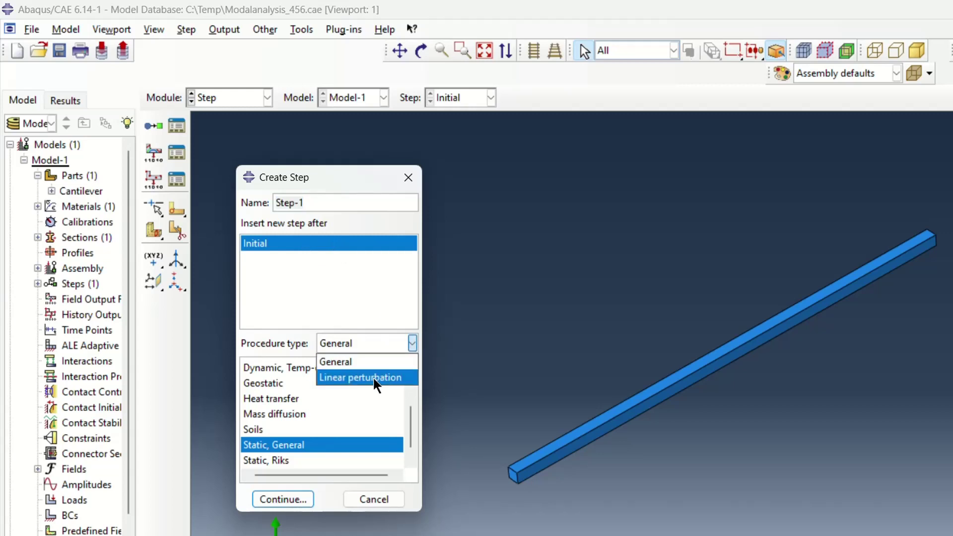
pyautogui.click(374, 376)
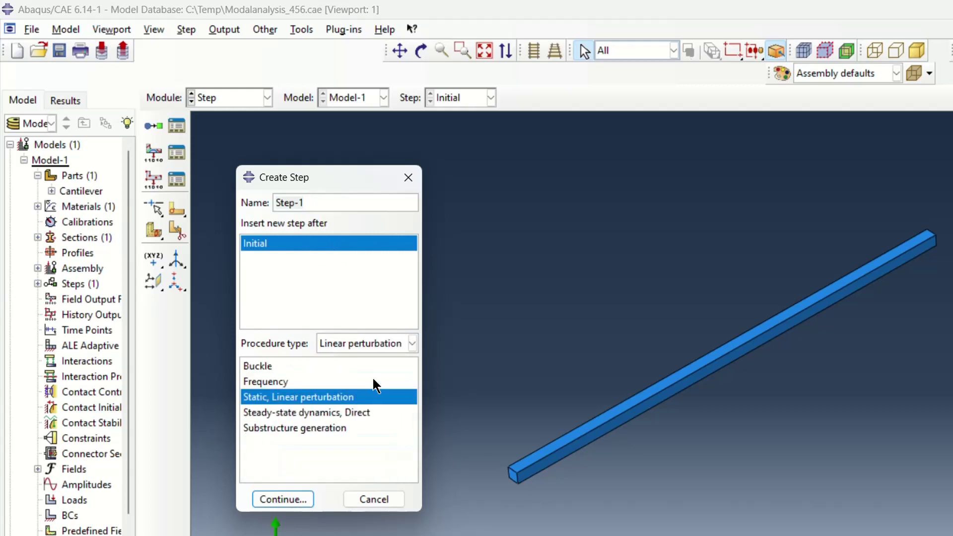
pyautogui.click(266, 381)
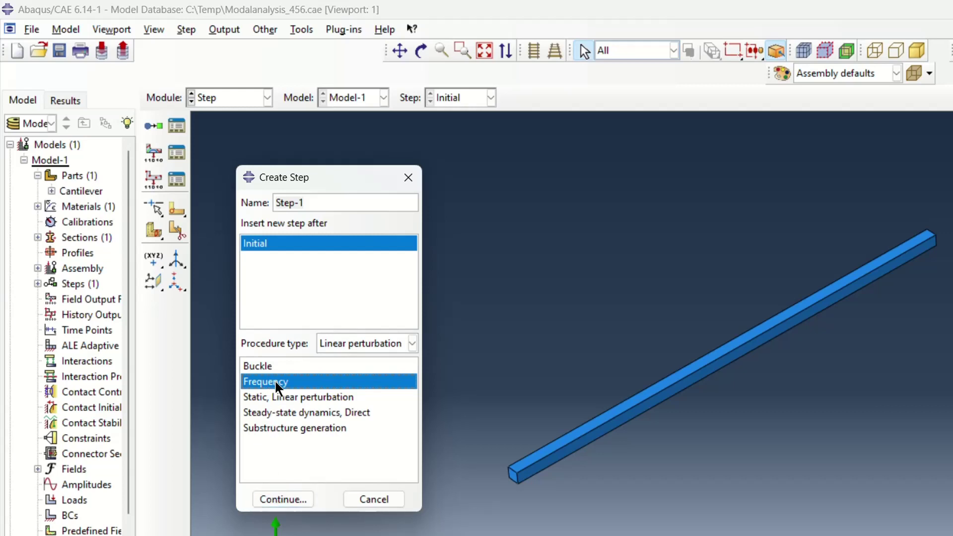
pyautogui.click(285, 499)
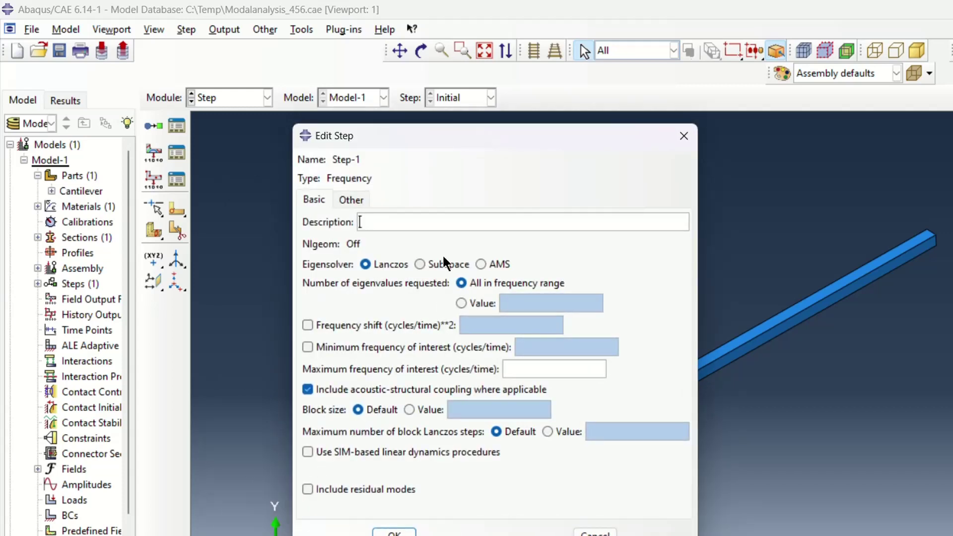
# Configure the frequency step with the Subspace eigensolver, 10 eigenvalues requested and 18 vectors per iteration, and finish it.
pyautogui.click(420, 265)
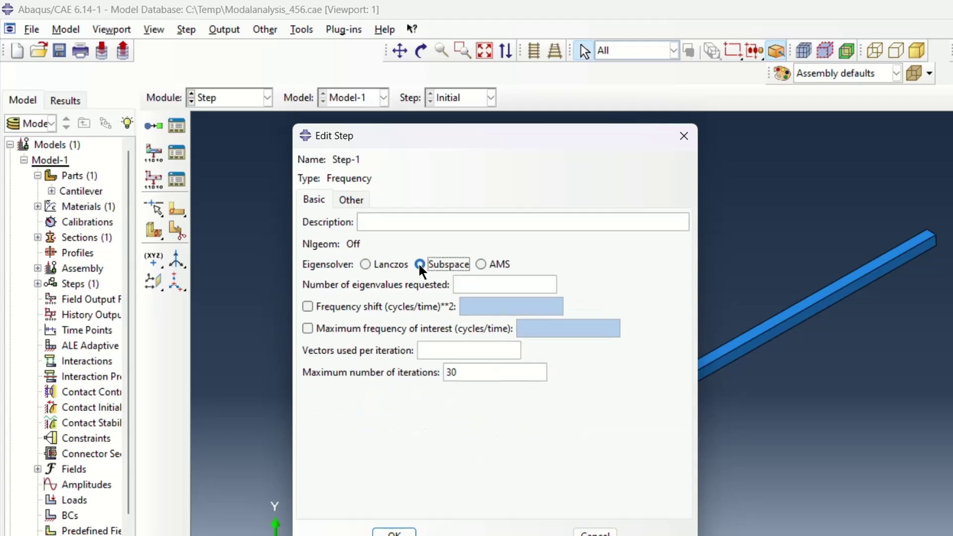
pyautogui.click(467, 284)
pyautogui.write('10')
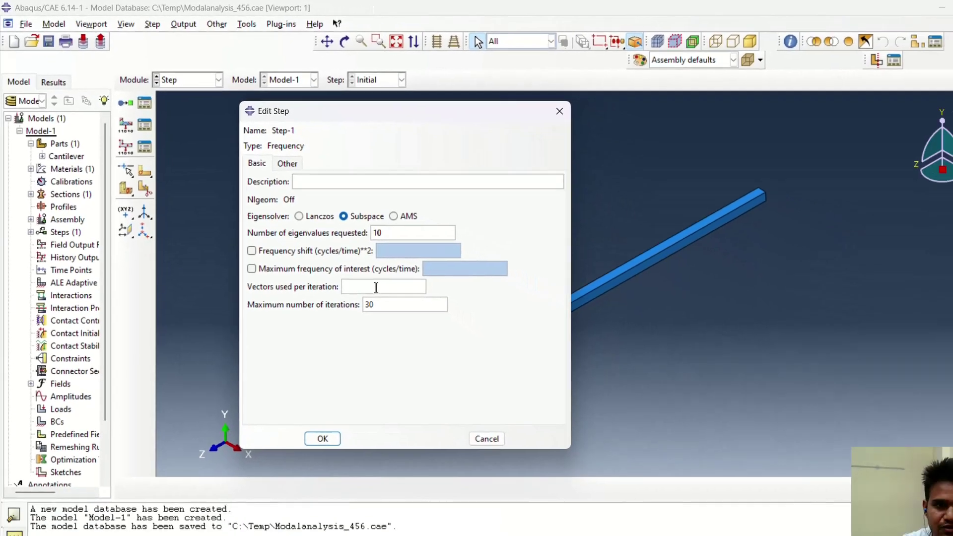
pyautogui.click(376, 287)
pyautogui.write('18')
pyautogui.press('Tab')
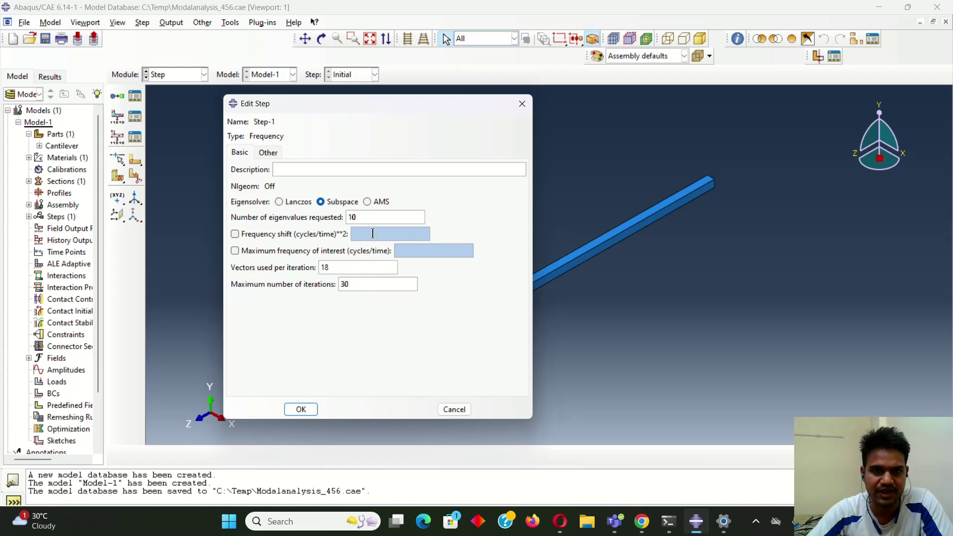
pyautogui.click(303, 410)
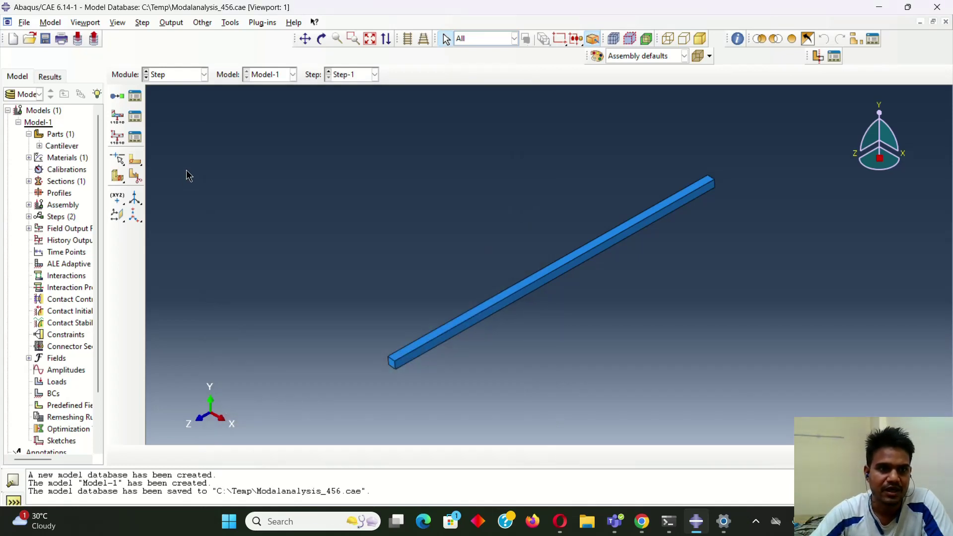
# Create a field output request for Step-1 and include stress components (S) and Mises equivalent stress (MISES).
pyautogui.click(117, 117)
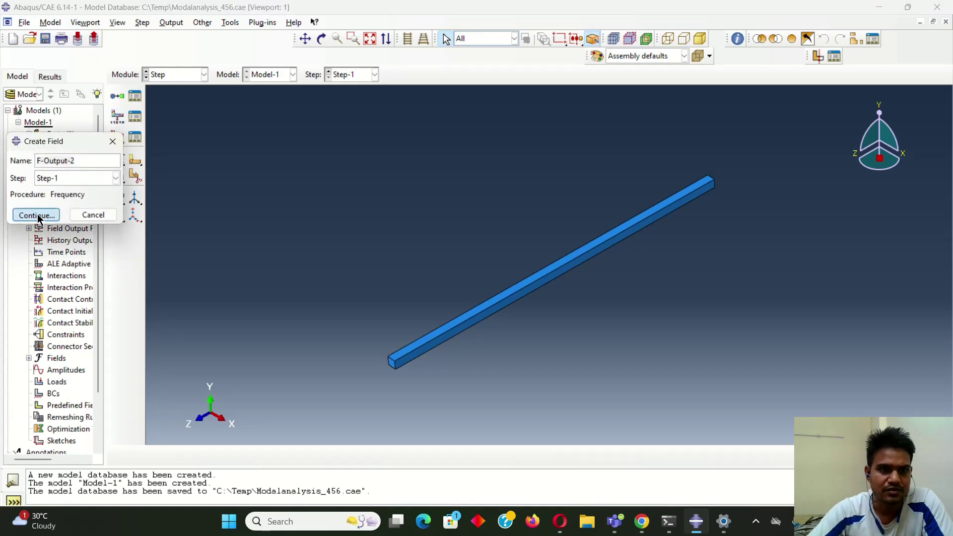
pyautogui.click(37, 214)
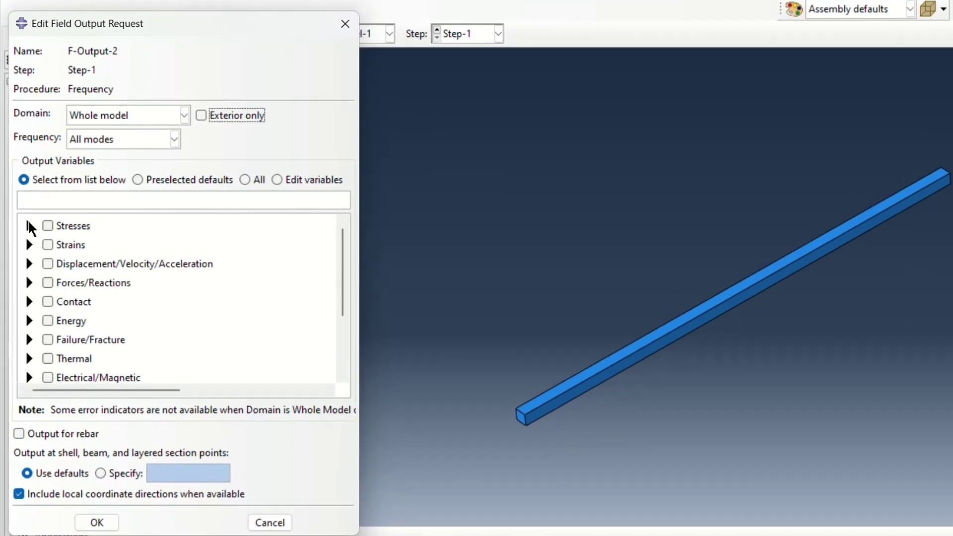
pyautogui.click(29, 226)
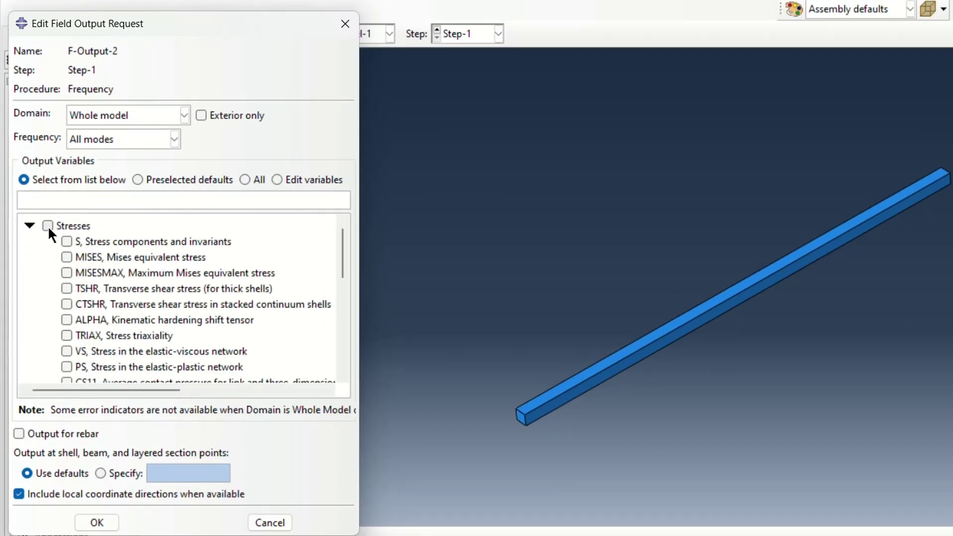
pyautogui.click(47, 225)
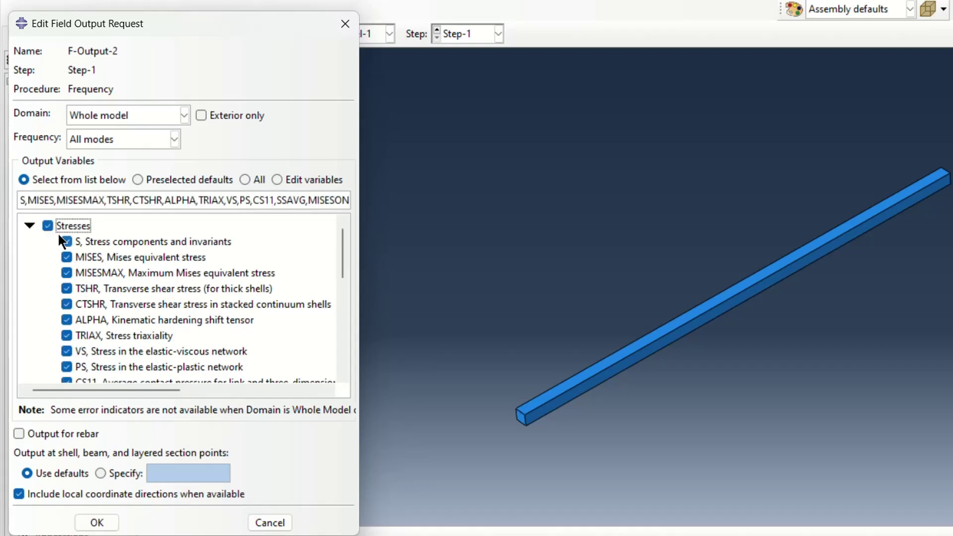
pyautogui.click(48, 226)
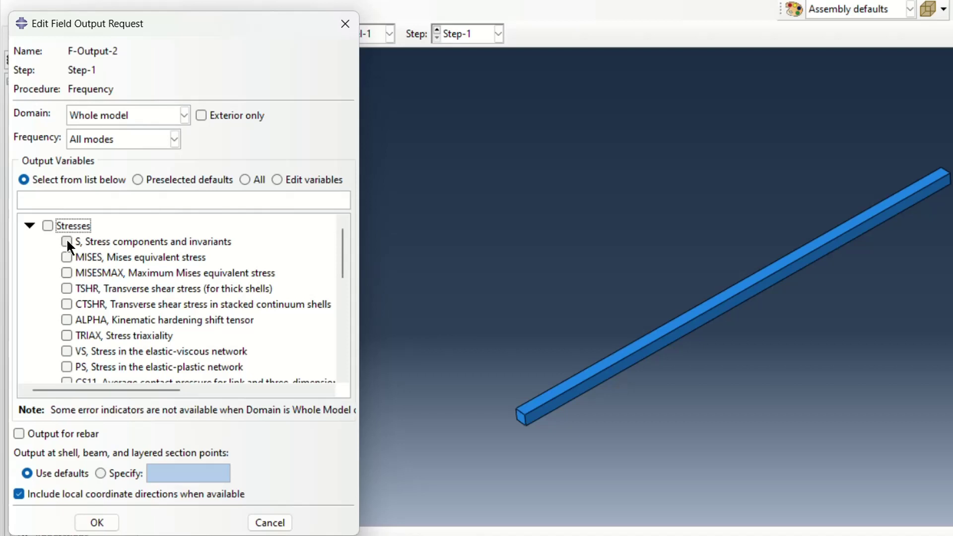
pyautogui.click(66, 242)
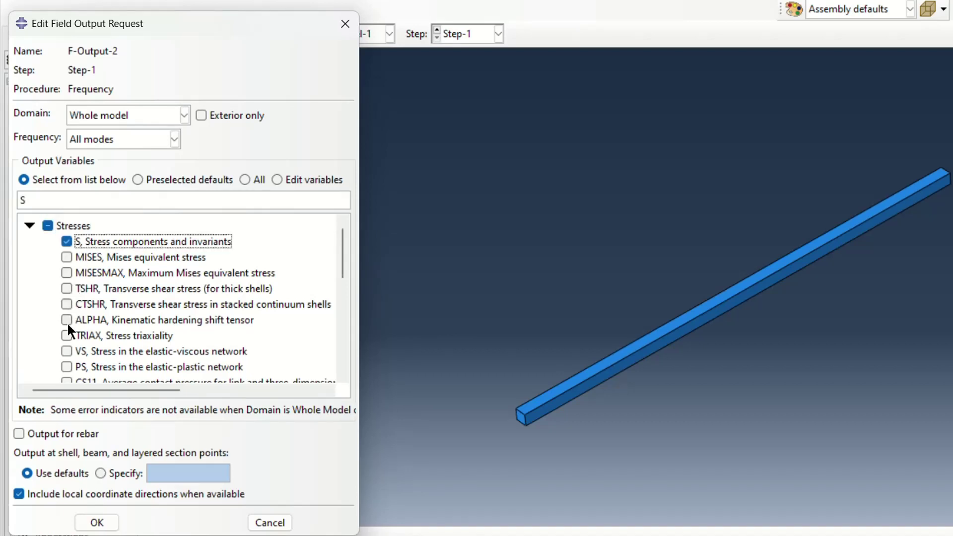
pyautogui.click(67, 258)
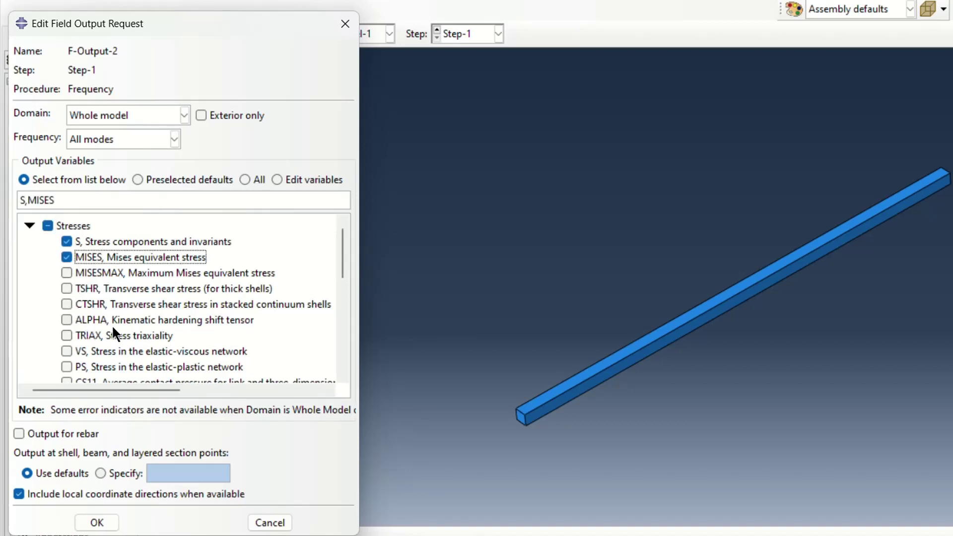
pyautogui.click(29, 226)
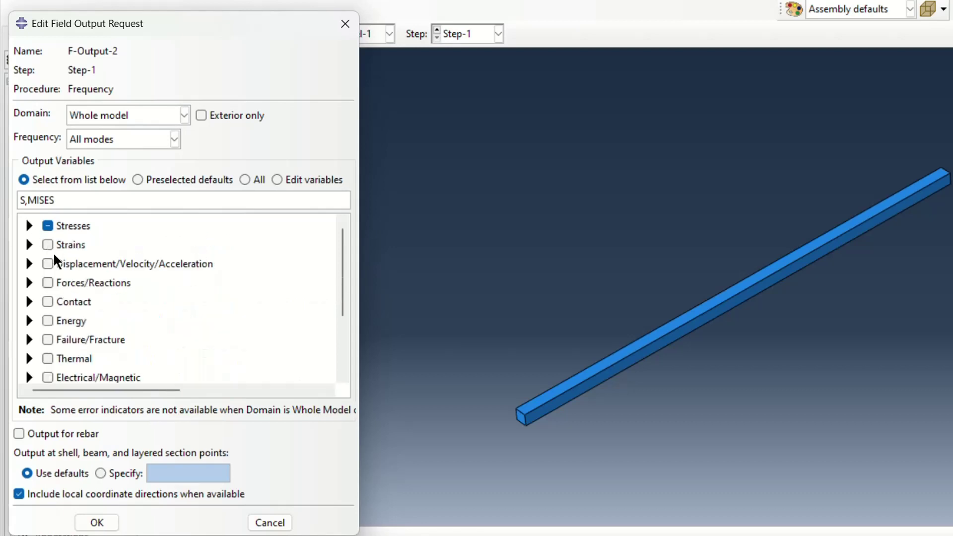
# Add only U, Translations and rotations, from the displacement variables and finish the field output request.
pyautogui.click(29, 263)
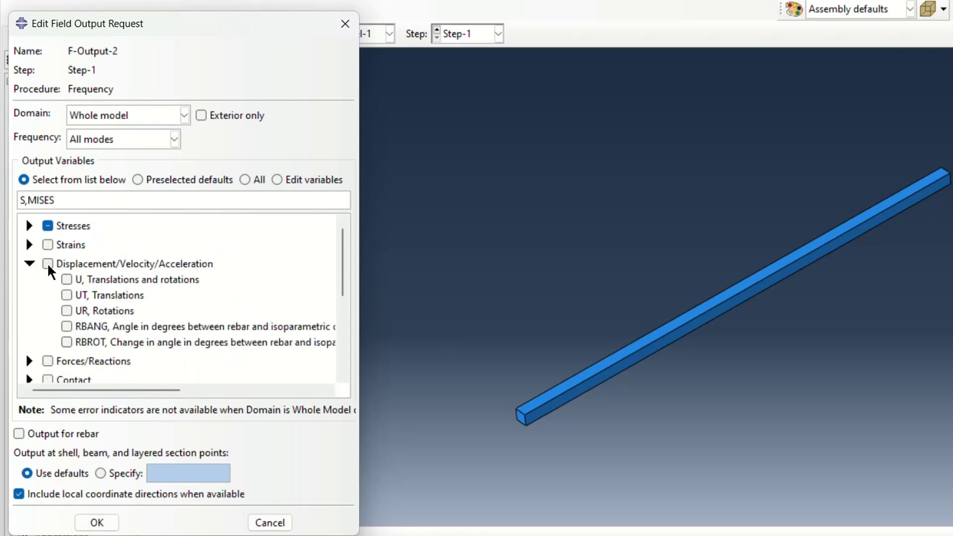
pyautogui.click(47, 263)
pyautogui.click(66, 295)
pyautogui.click(66, 310)
pyautogui.click(66, 326)
pyautogui.click(67, 342)
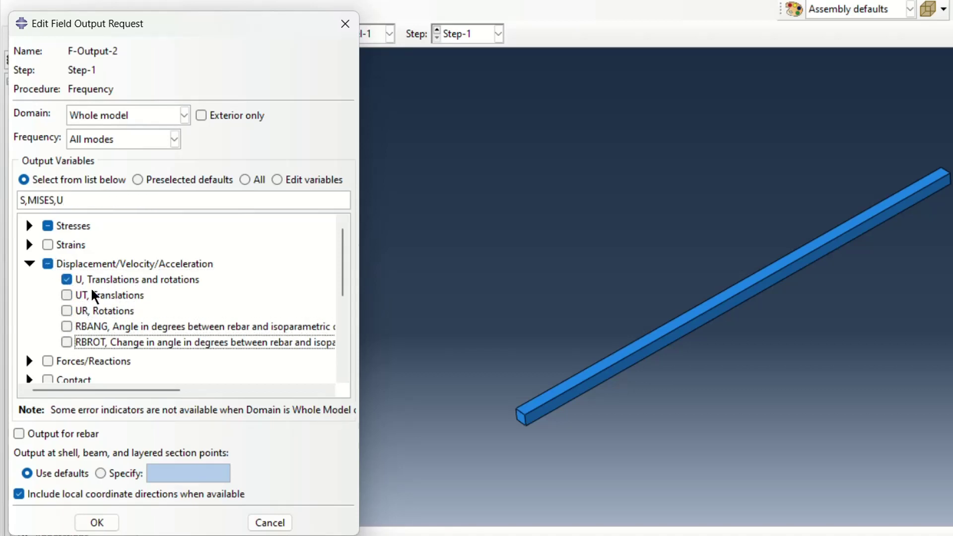
pyautogui.click(98, 523)
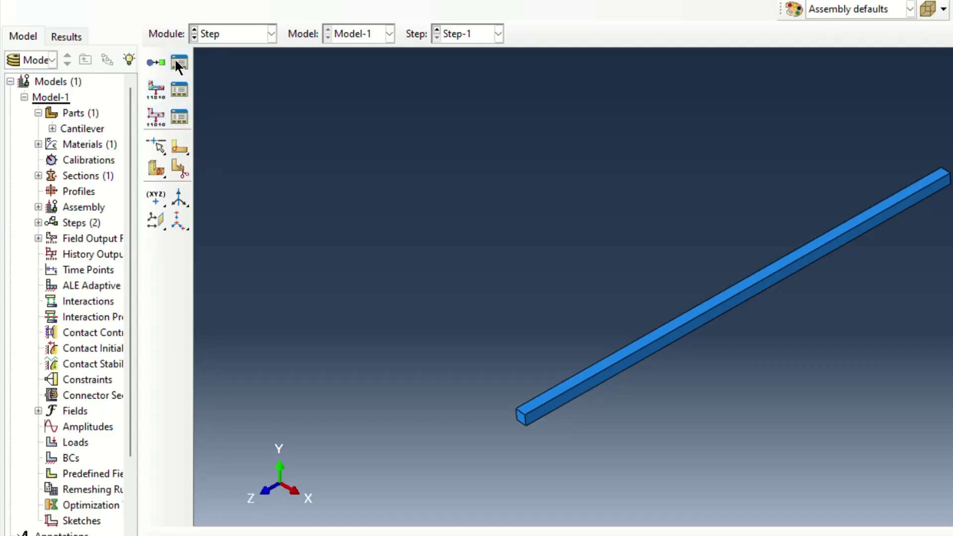
# Pass through the Interaction module and switch to the Load module.
pyautogui.click(271, 32)
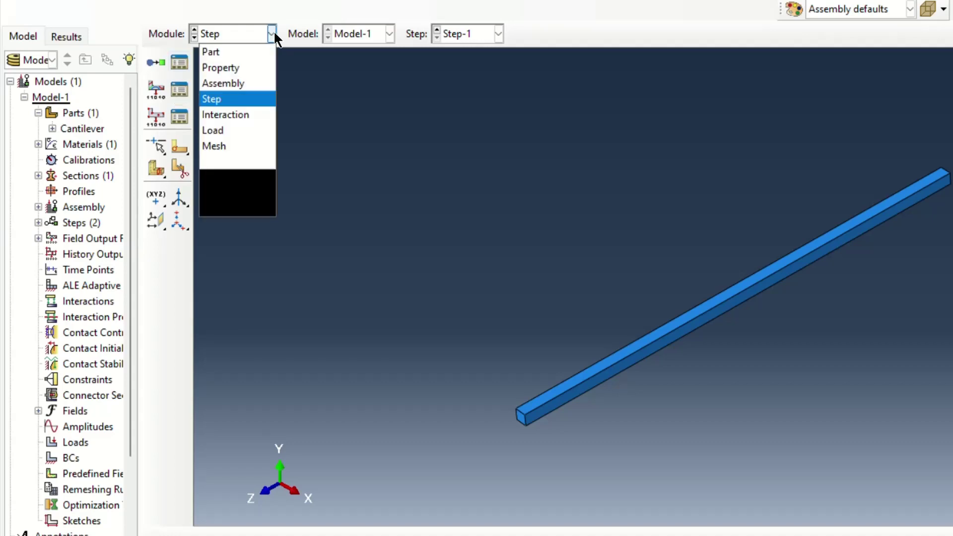
pyautogui.click(230, 114)
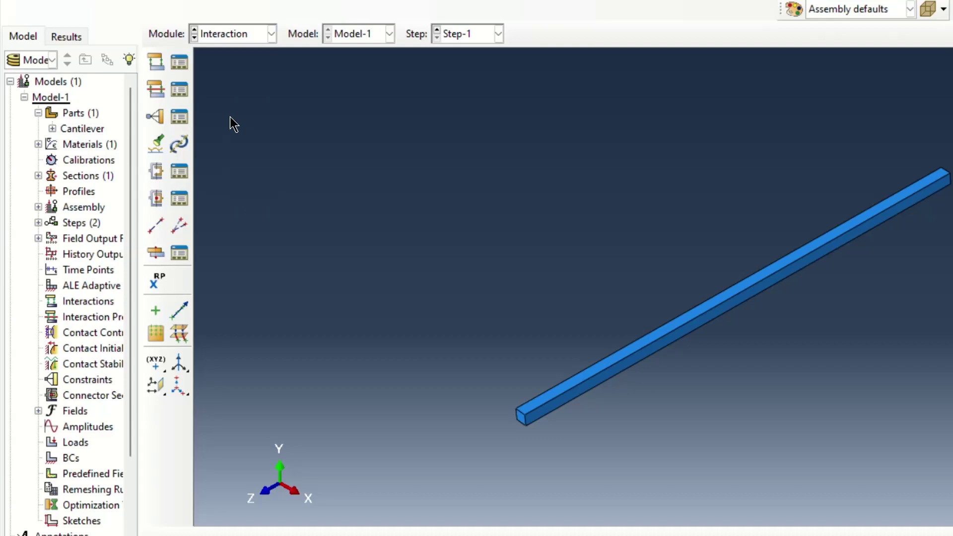
pyautogui.click(273, 39)
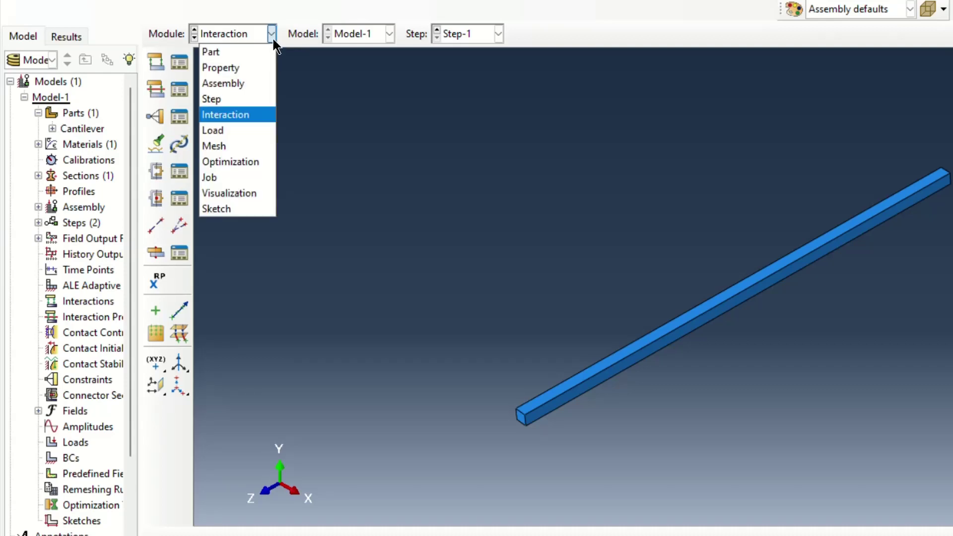
pyautogui.click(228, 130)
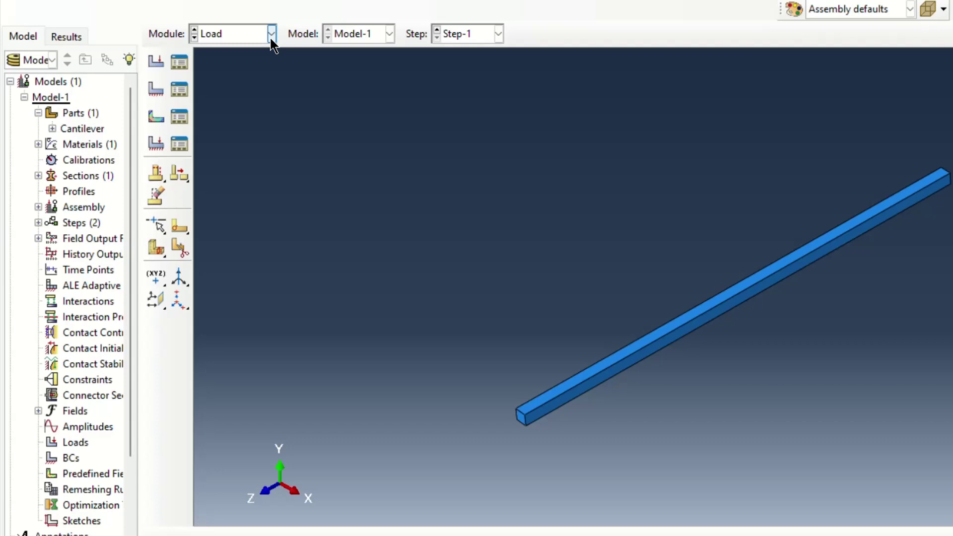
# Start a mechanical Symmetry/Antisymmetry/Encastre boundary condition named BC in Step-1.
pyautogui.click(157, 88)
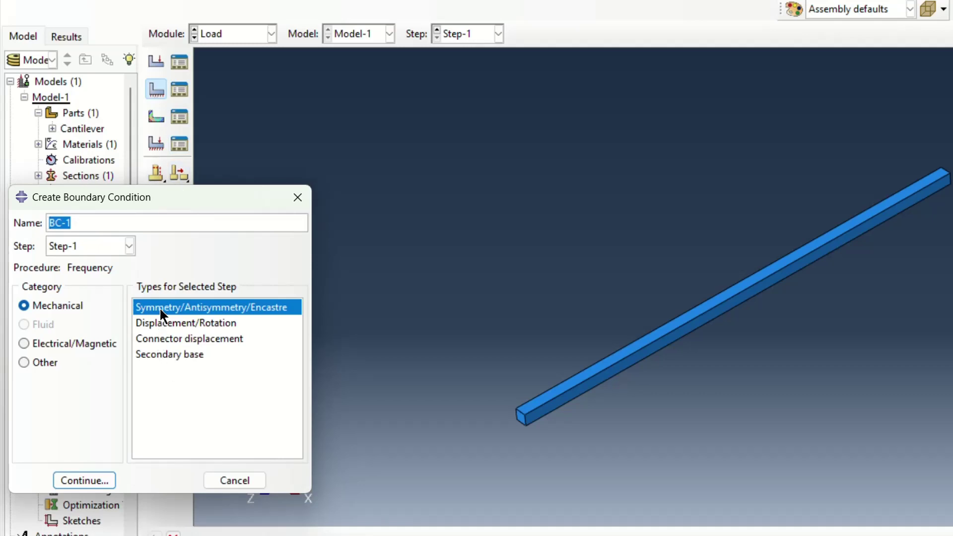
pyautogui.moveTo(75, 226); pyautogui.dragTo(61, 230)
pyautogui.click(71, 481)
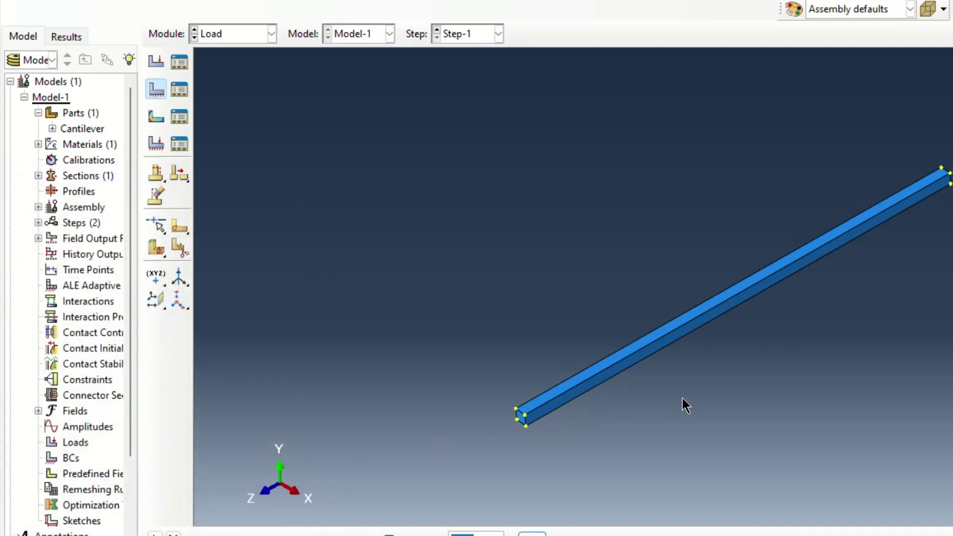
# Fix the beam's near end face with an ENCASTRE condition, naming the selected region BC.
pyautogui.scroll(-3, 680, 382)
pyautogui.moveTo(588, 427); pyautogui.dragTo(611, 380)
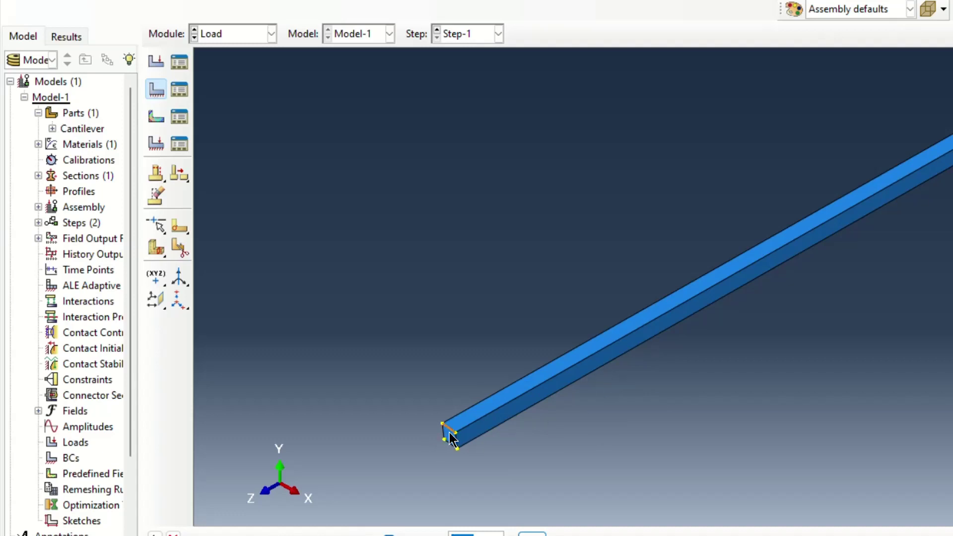
pyautogui.click(450, 439)
pyautogui.click(481, 533)
pyautogui.click(532, 534)
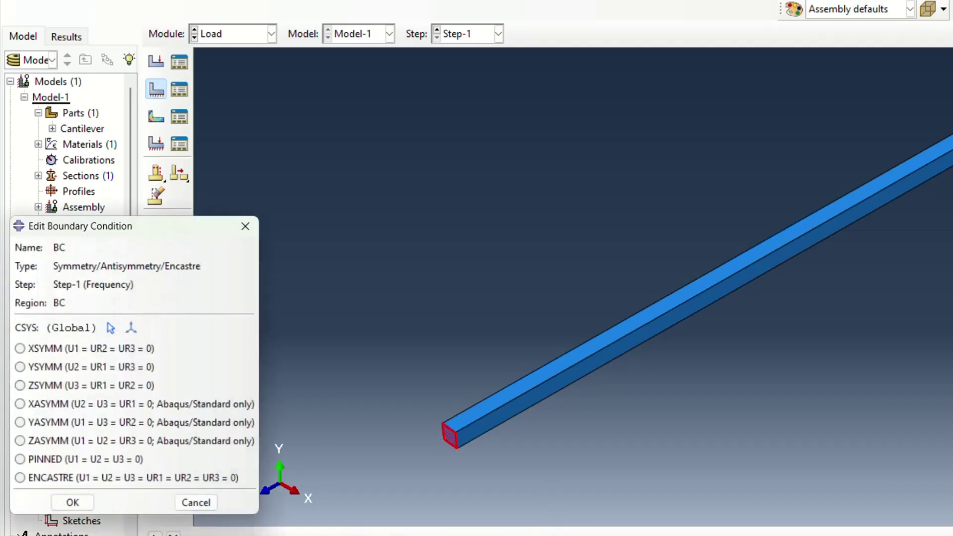
pyautogui.click(18, 481)
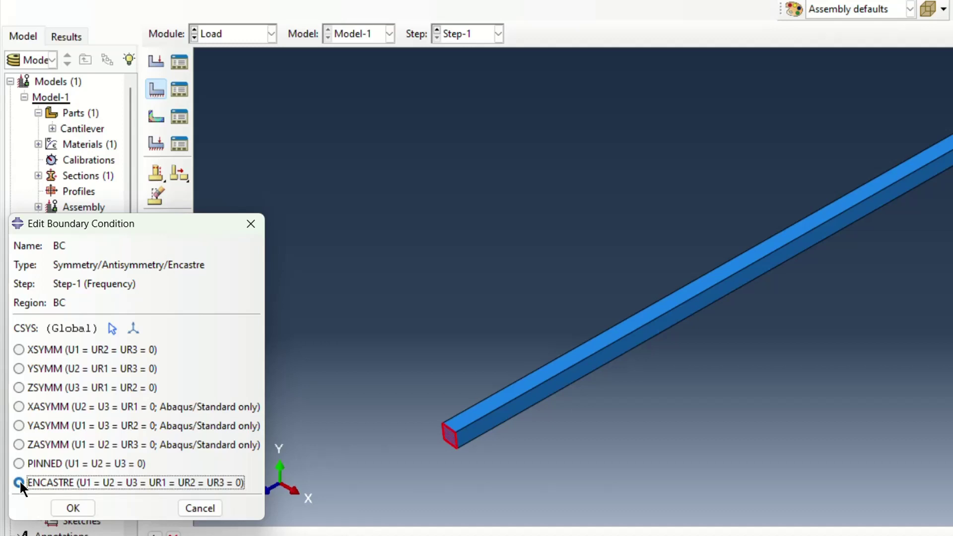
pyautogui.click(78, 511)
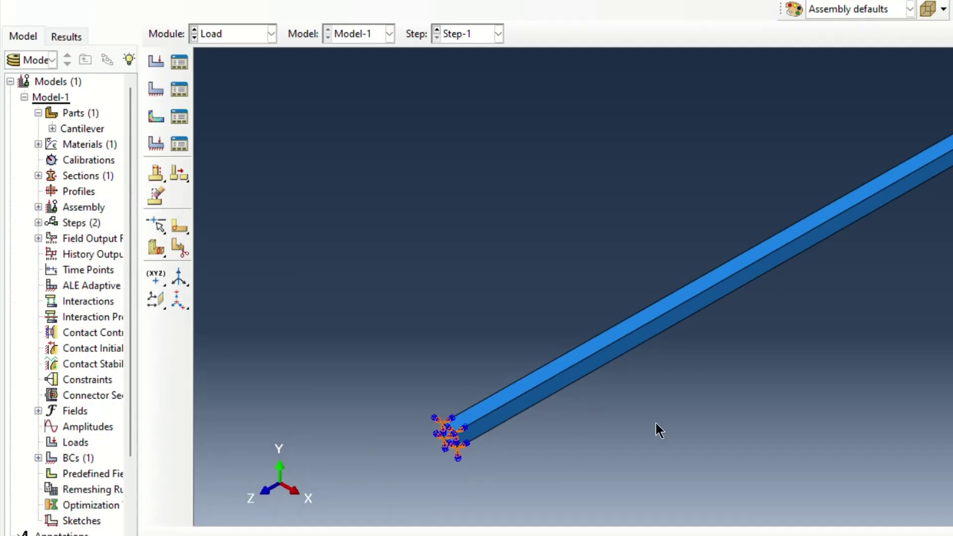
# Switch to the Mesh module and try to seed the beam instance at assembly level.
pyautogui.scroll(4, 680, 406)
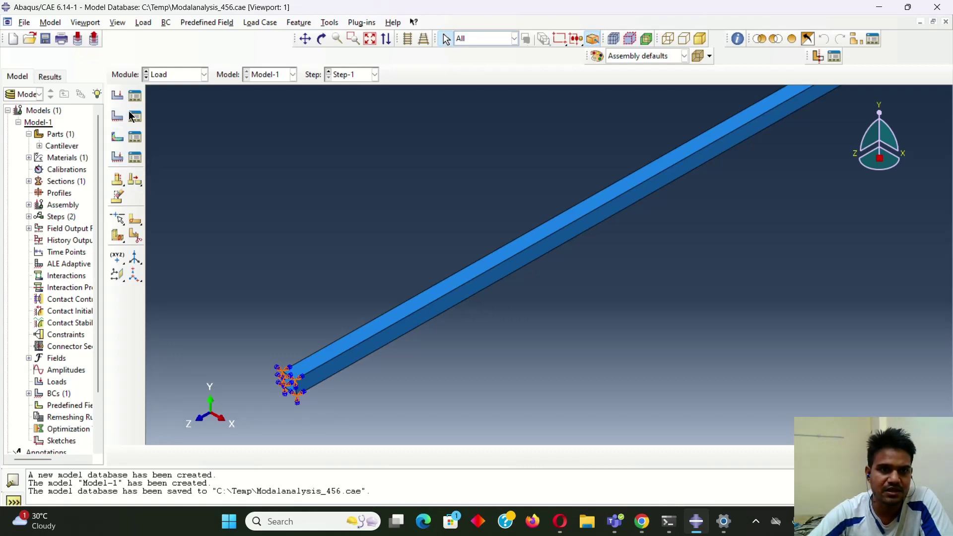
pyautogui.click(203, 75)
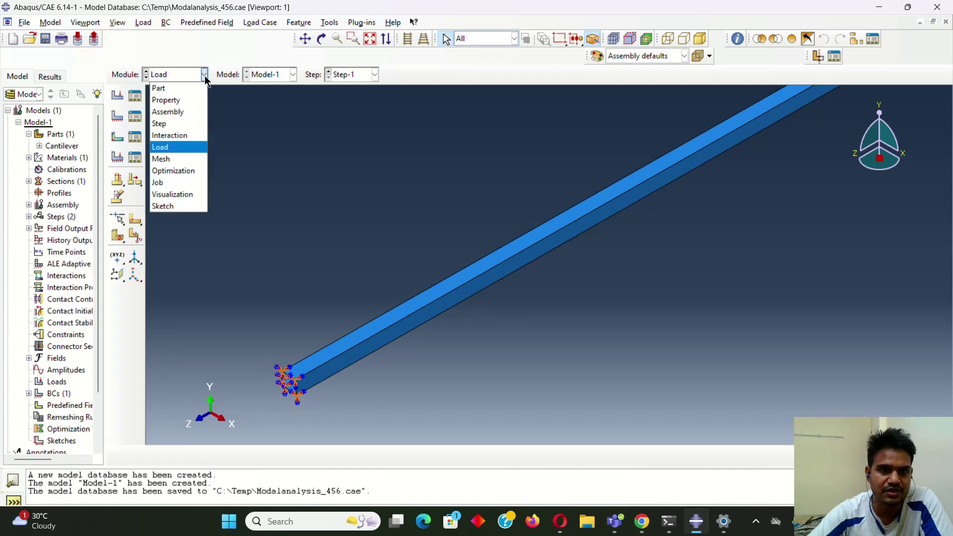
pyautogui.click(182, 161)
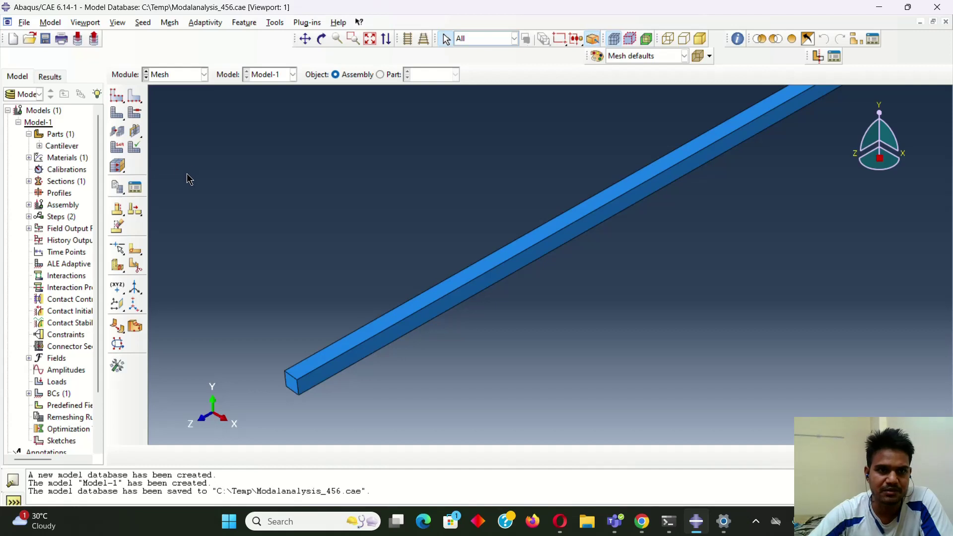
pyautogui.click(117, 102)
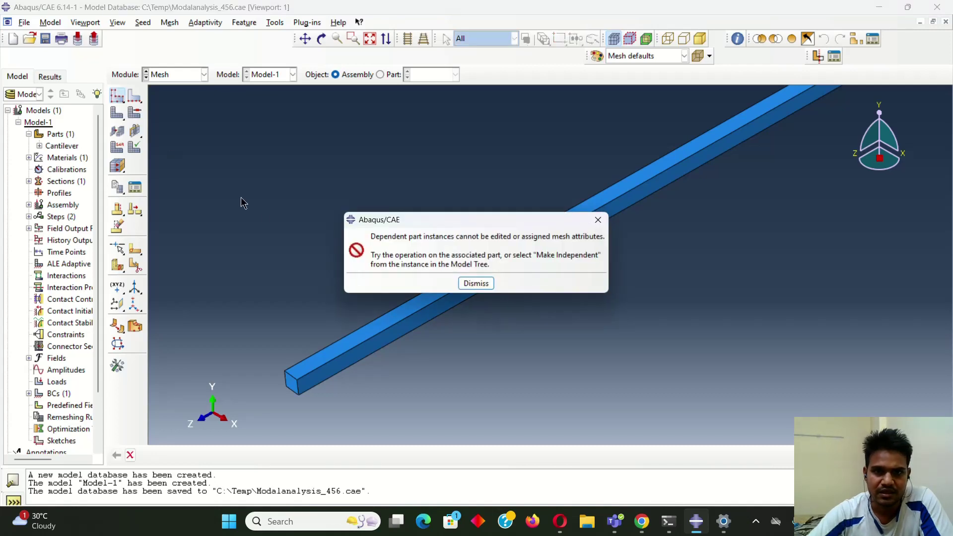
pyautogui.click(475, 284)
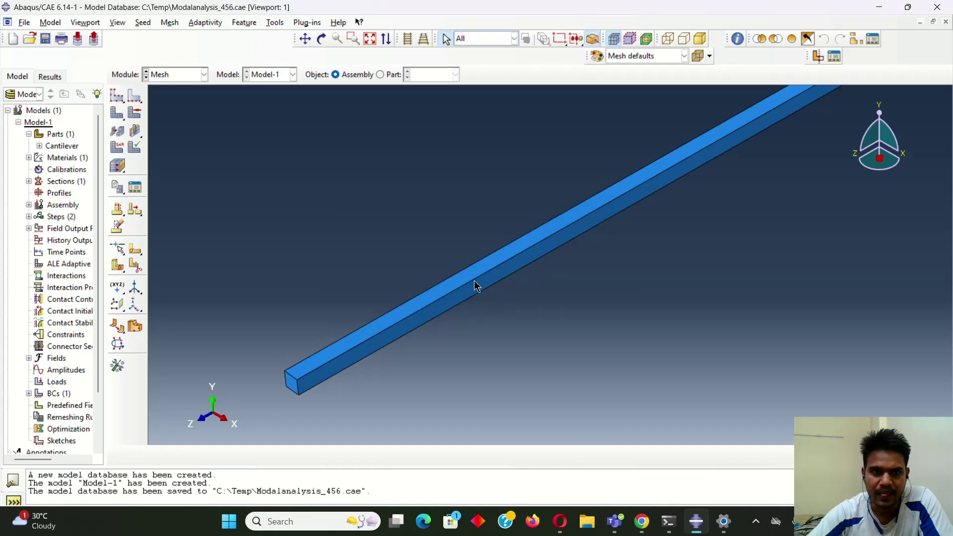
pyautogui.click(755, 521)
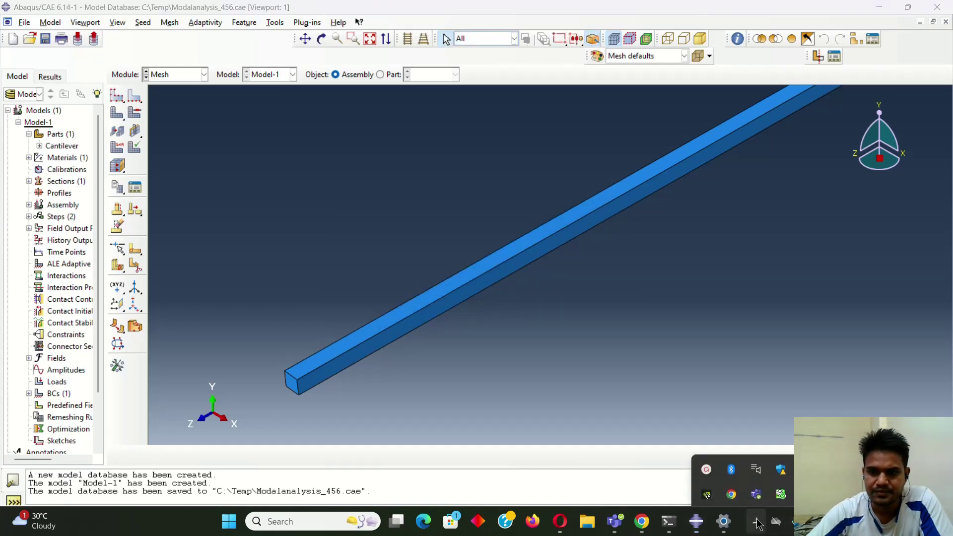
pyautogui.click(707, 459)
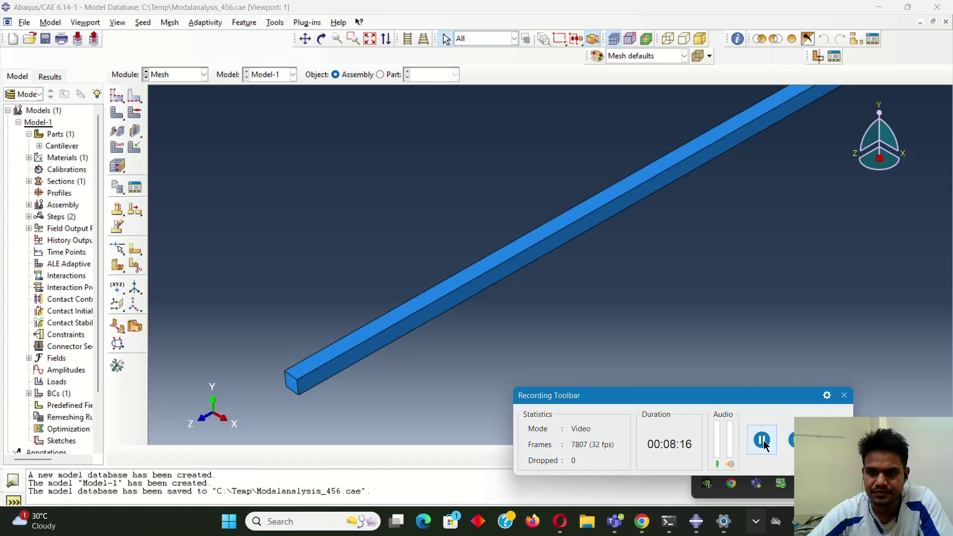
# Make the Cantilever part the meshing object and apply global seeds with an approximate size of 0.02.
pyautogui.click(380, 75)
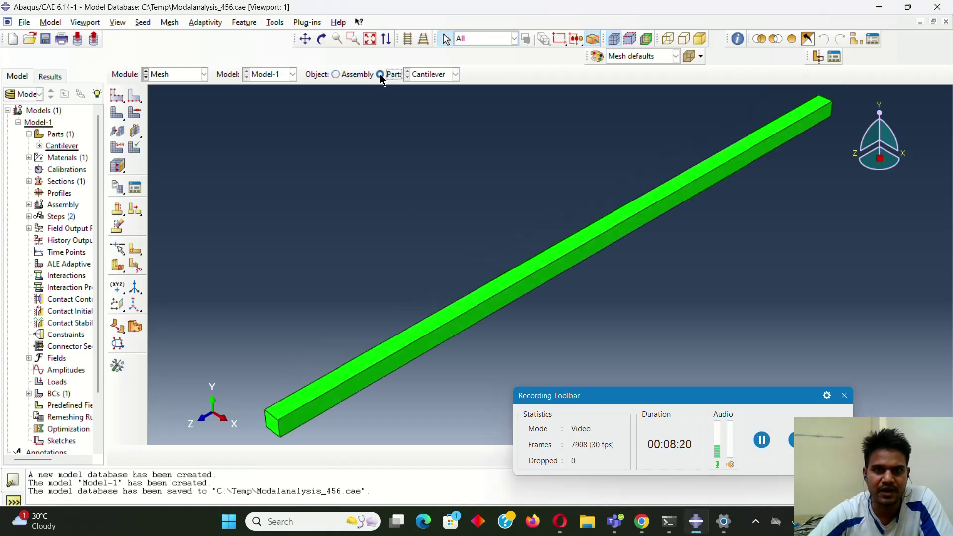
pyautogui.click(117, 96)
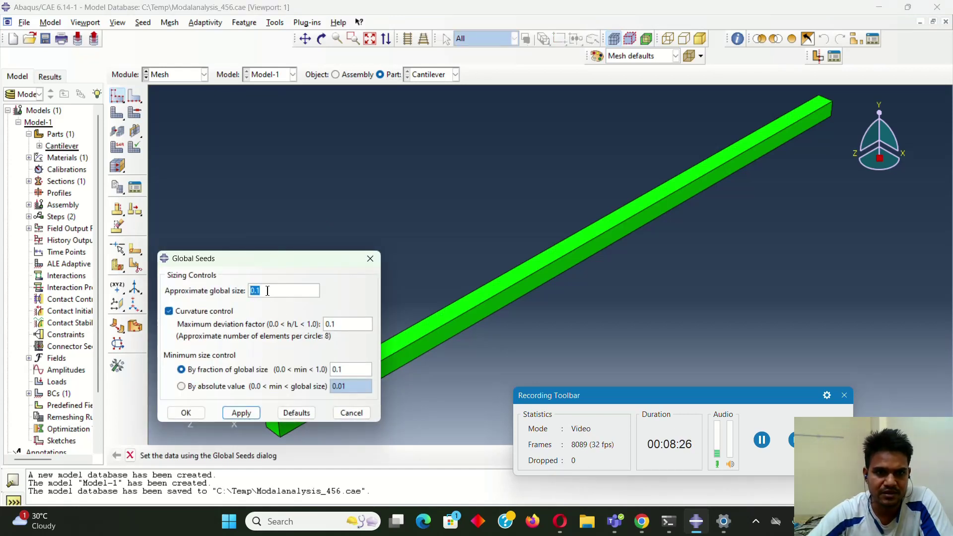
pyautogui.click(261, 292)
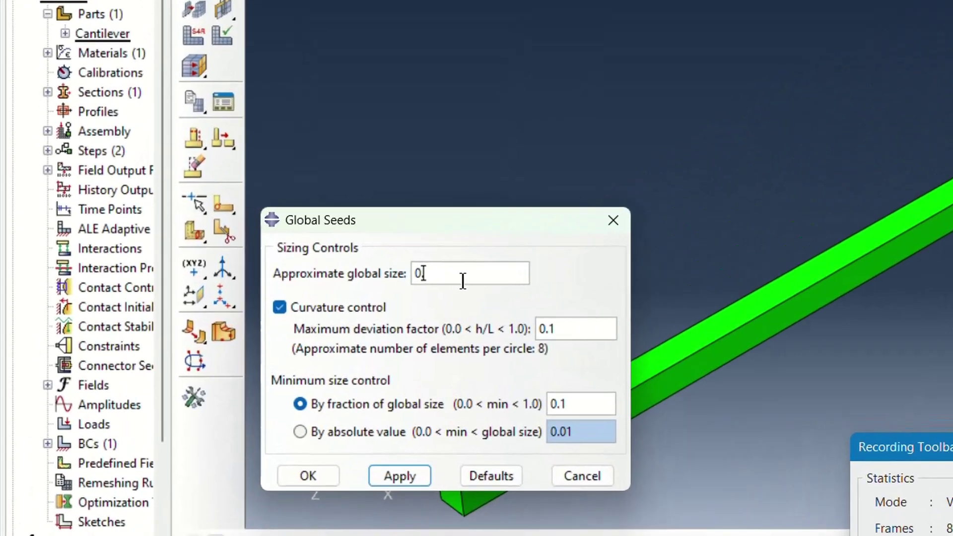
pyautogui.press('BackSpace')
pyautogui.write('02')
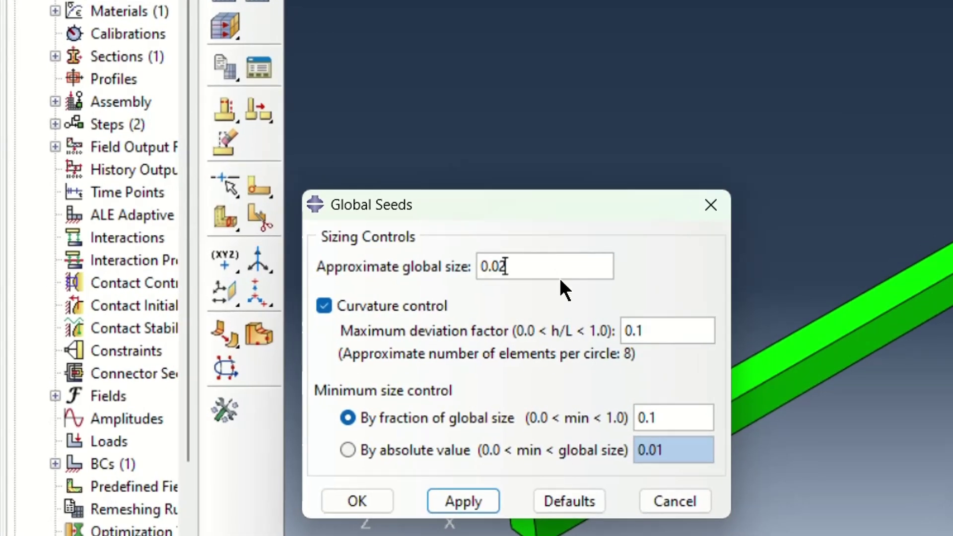
pyautogui.click(458, 497)
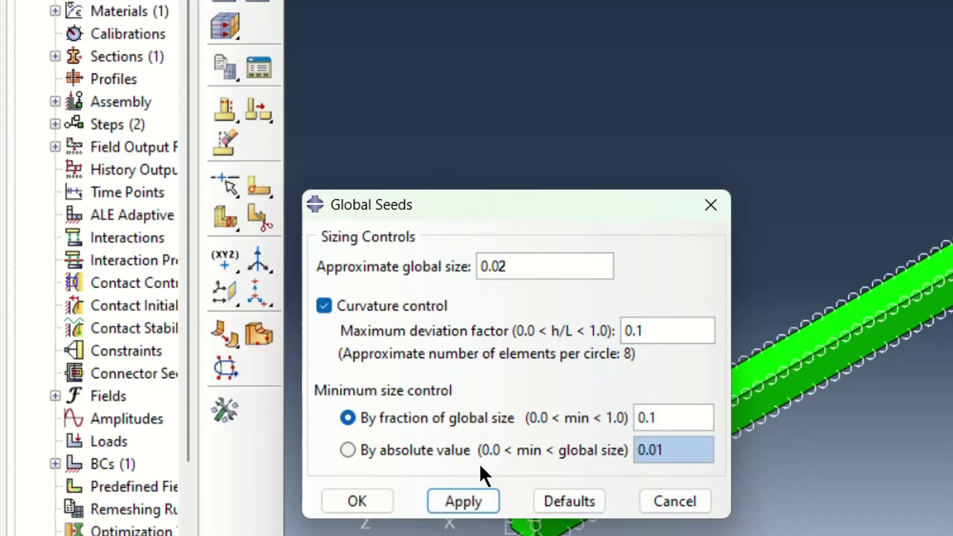
# Set the approximate global seed size to 0.03 and apply it to the Cantilever part.
pyautogui.moveTo(503, 272); pyautogui.dragTo(498, 272)
pyautogui.write('3')
pyautogui.click(478, 499)
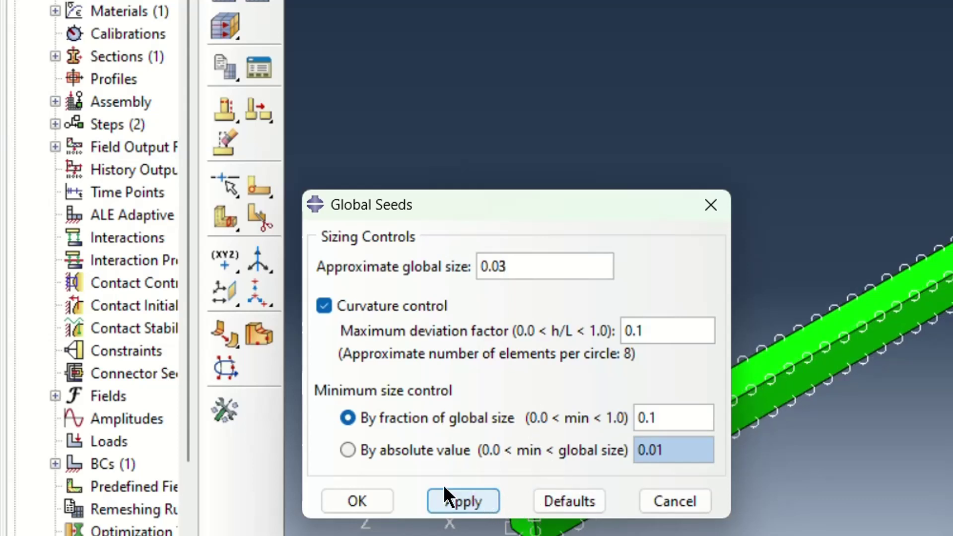
# Set the approximate global seed size to 0.02 and generate the mesh on the Cantilever part.
pyautogui.moveTo(519, 271); pyautogui.dragTo(499, 273)
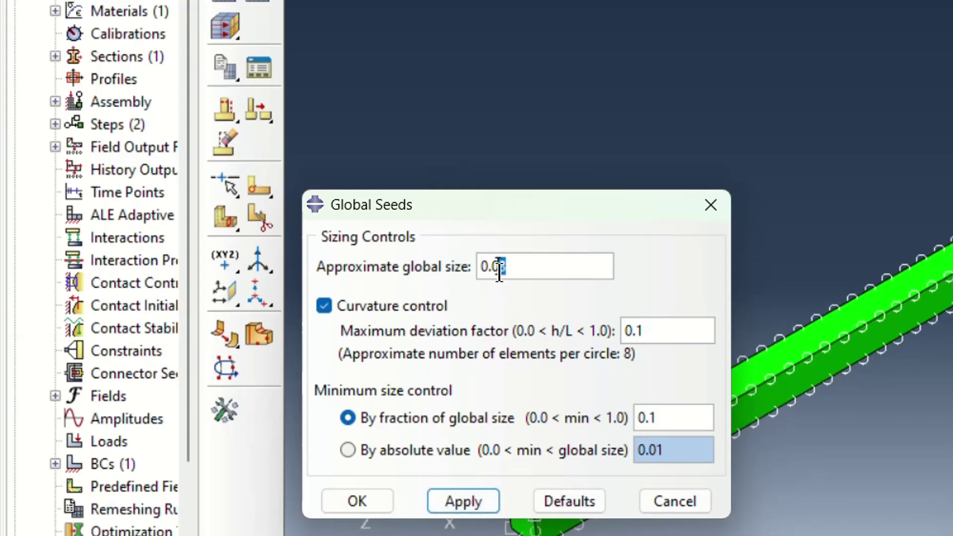
pyautogui.write('2')
pyautogui.click(473, 501)
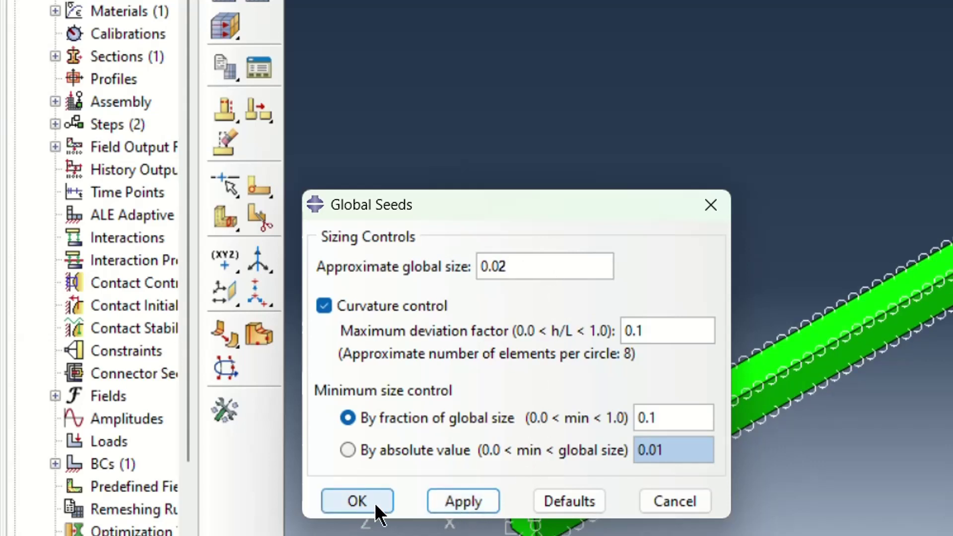
pyautogui.click(357, 501)
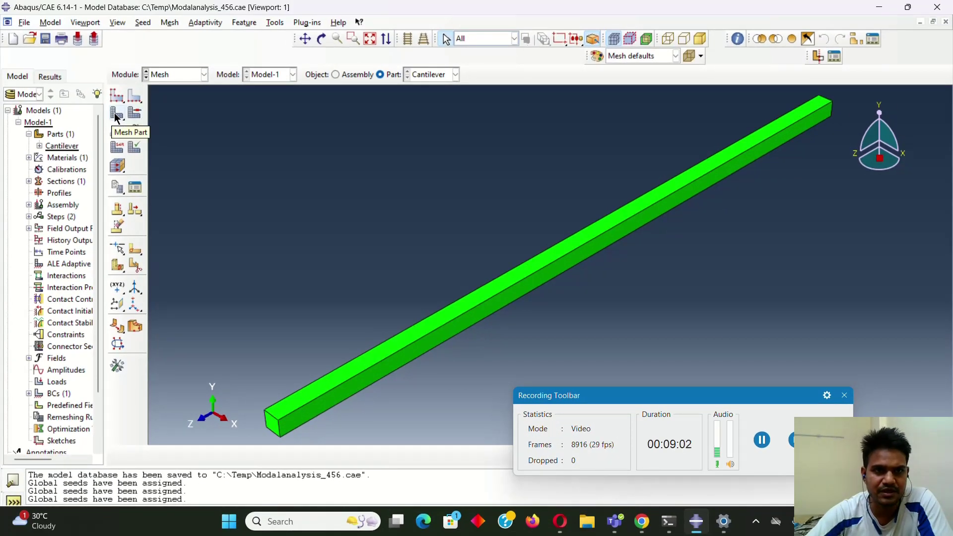
pyautogui.click(117, 118)
pyautogui.click(222, 453)
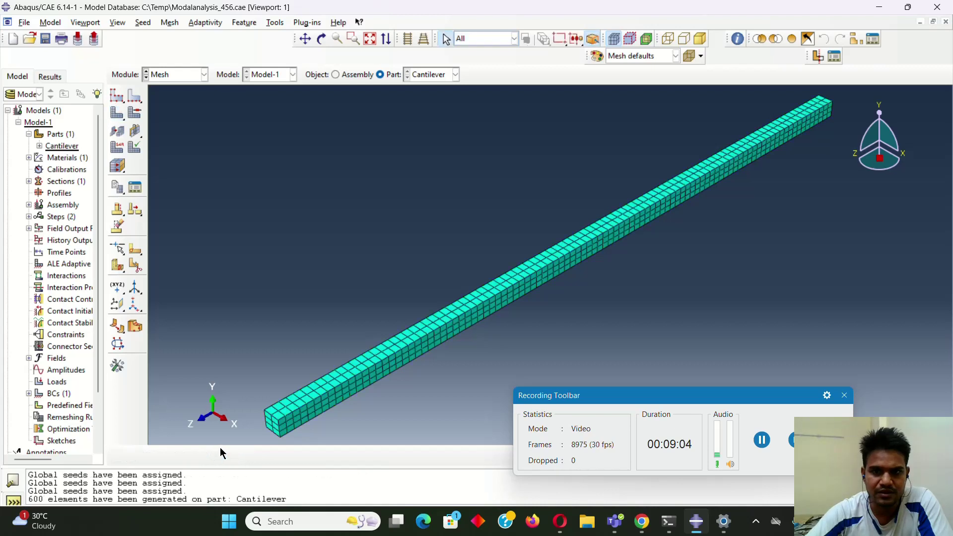
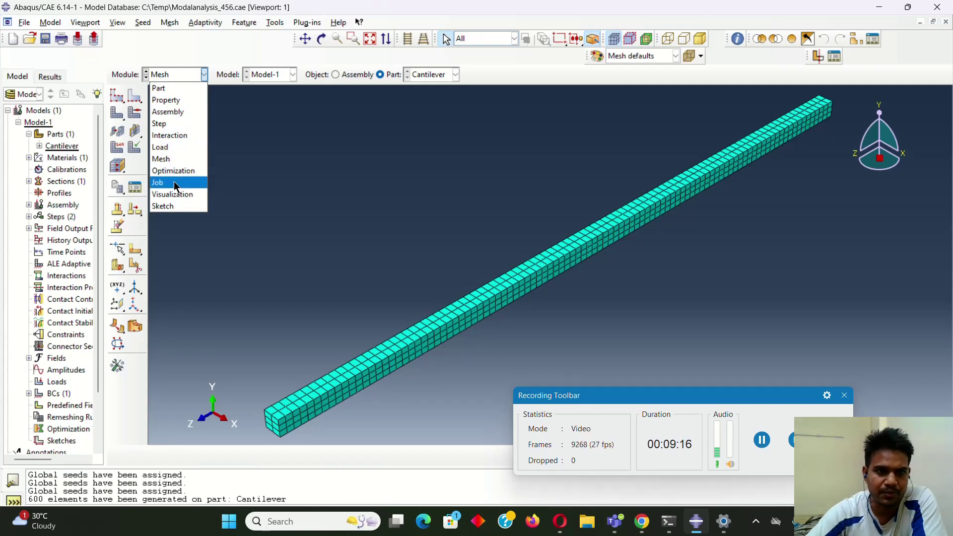
# Switch to the Job module and create a full analysis job named Modal-I from Model-1 with the default settings.
pyautogui.click(176, 186)
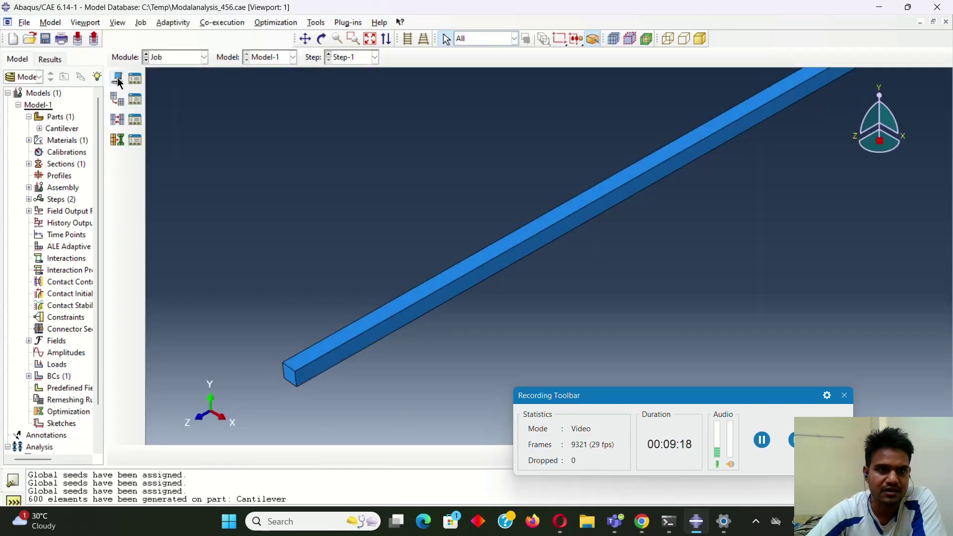
pyautogui.click(118, 79)
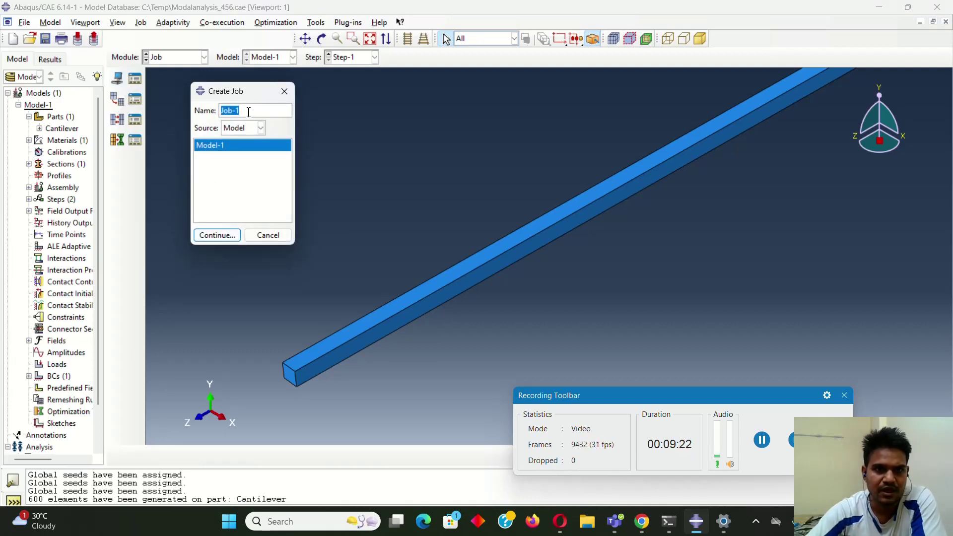
pyautogui.write('Mo')
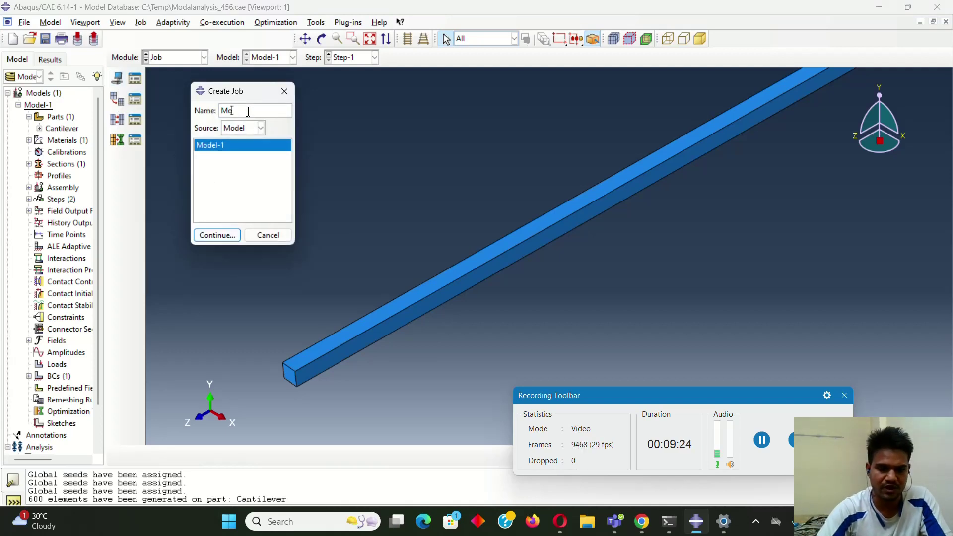
pyautogui.write('dal')
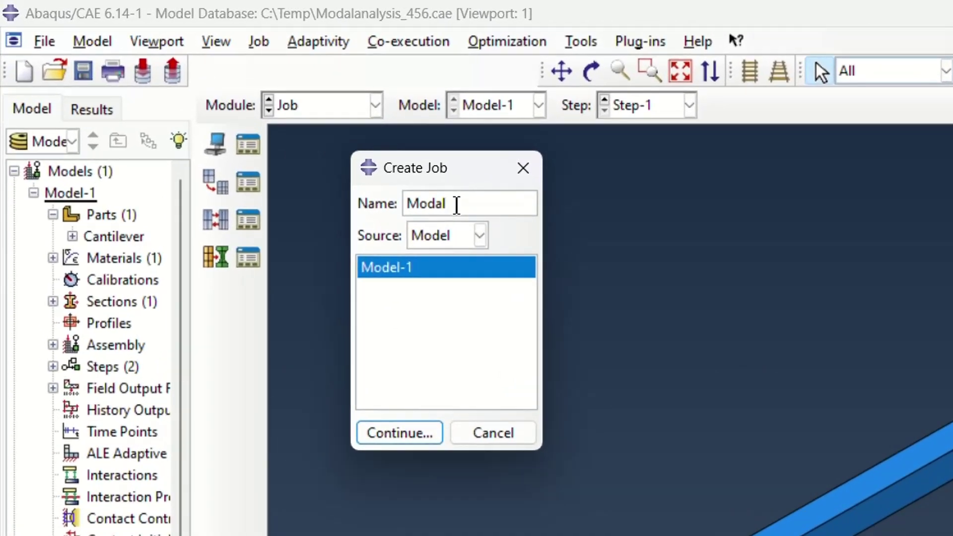
pyautogui.write('-1')
pyautogui.click(421, 437)
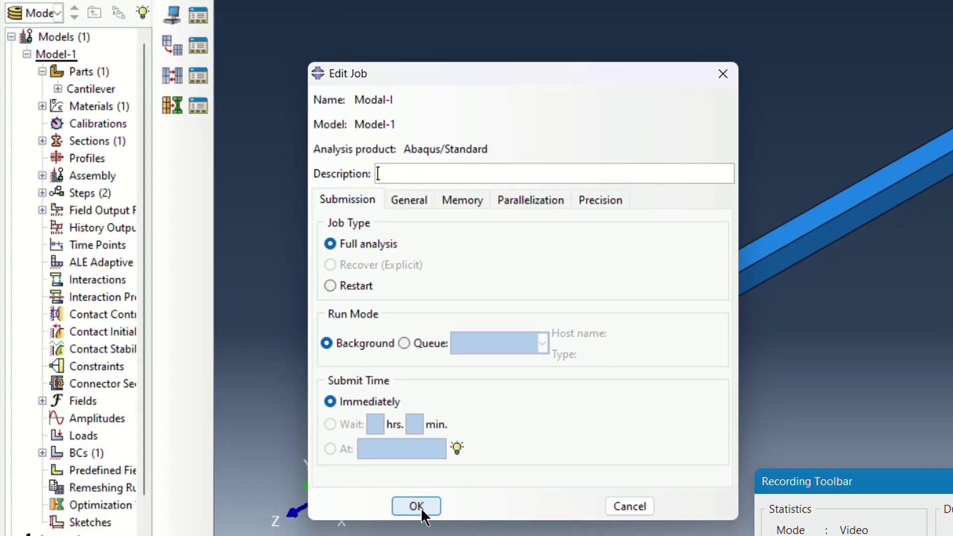
pyautogui.click(417, 506)
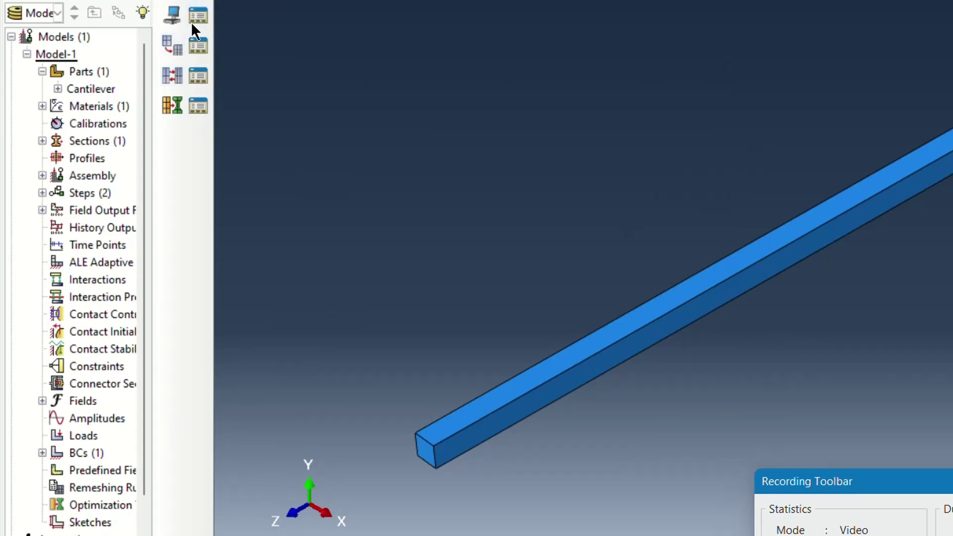
# Run a data check on the Modal-I job from the Job Manager and monitor it until it finishes.
pyautogui.click(287, 1)
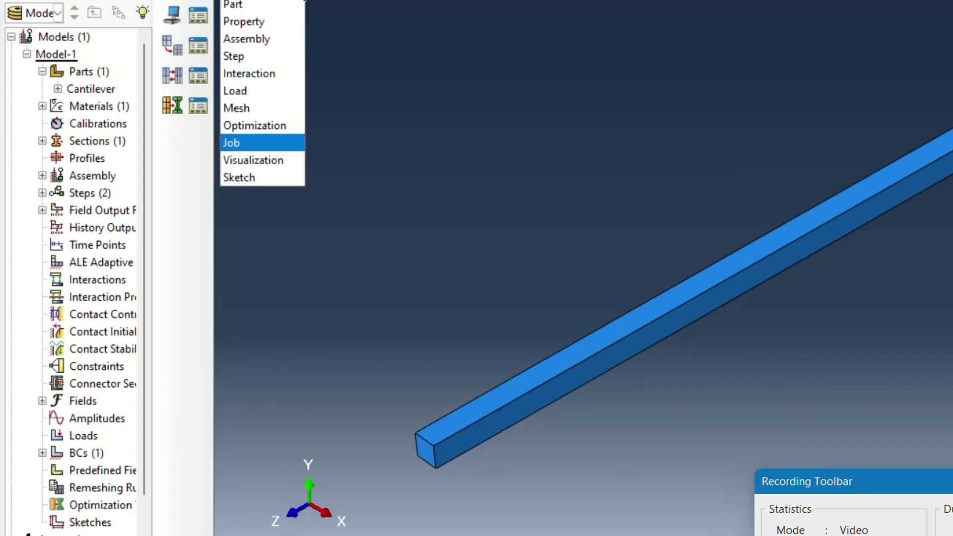
pyautogui.click(197, 15)
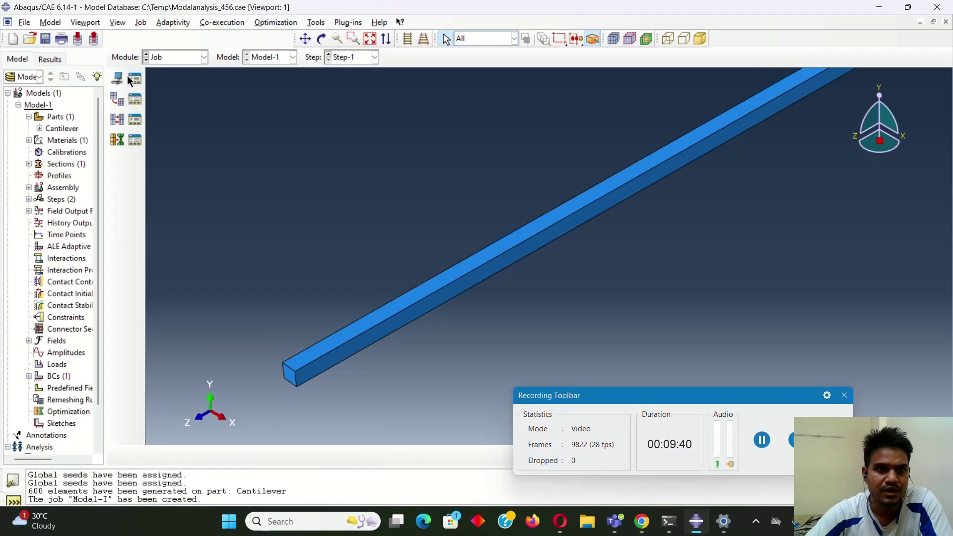
pyautogui.click(134, 80)
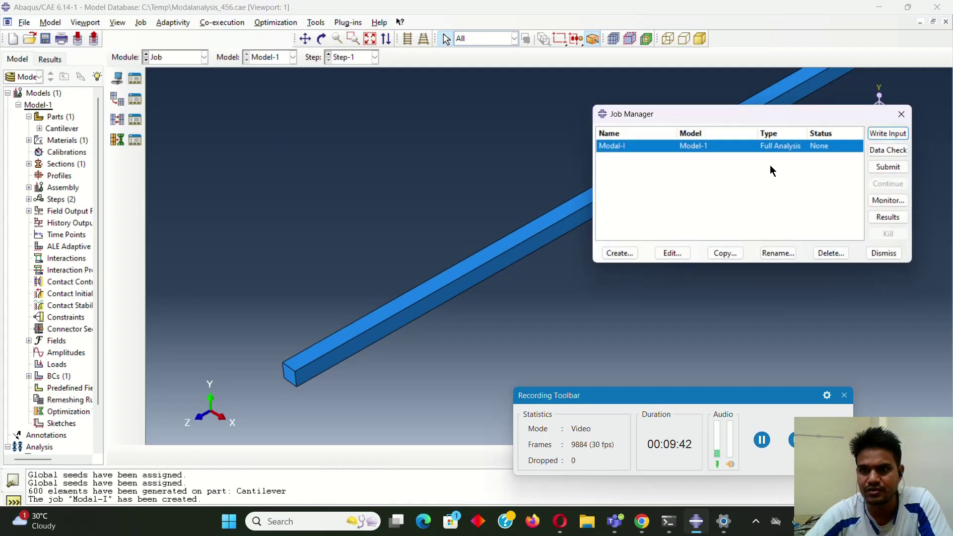
pyautogui.moveTo(704, 119); pyautogui.dragTo(556, 122)
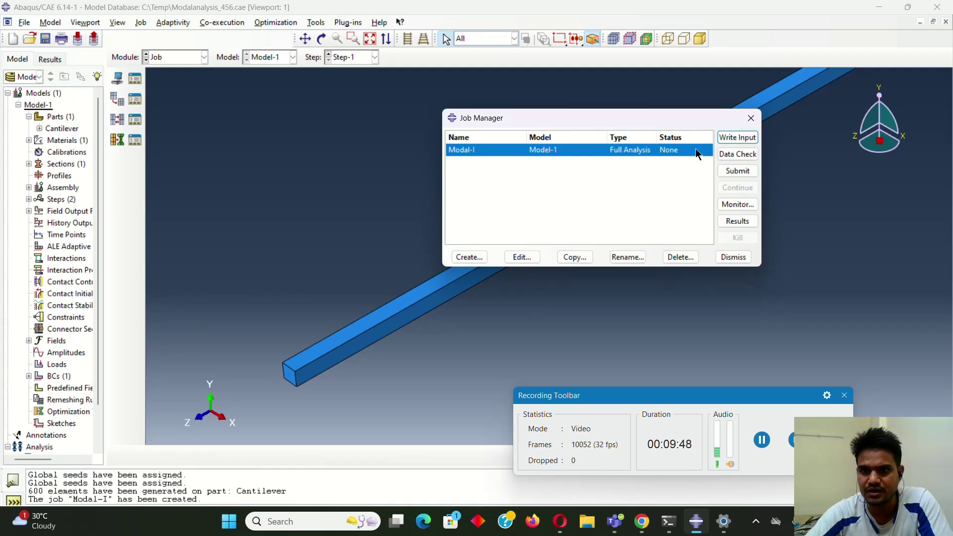
pyautogui.click(728, 154)
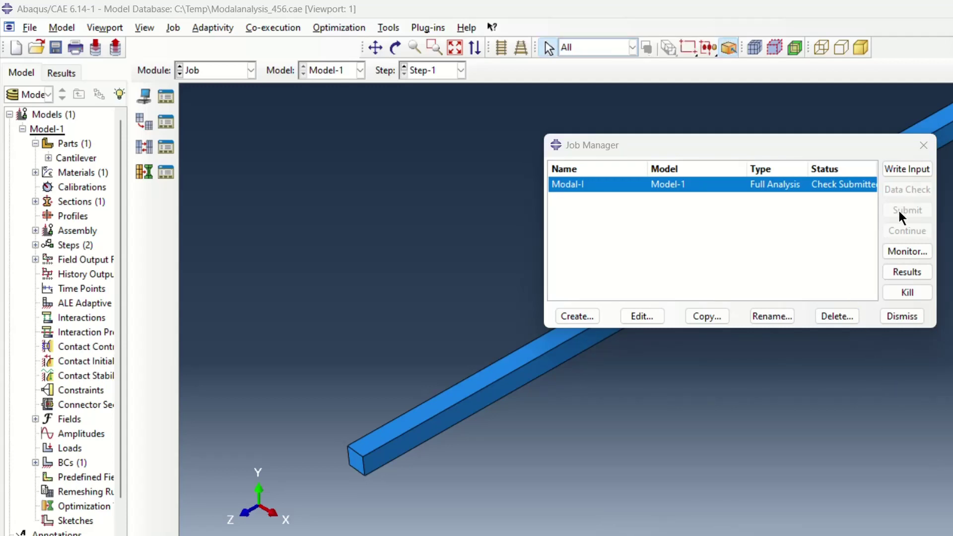
pyautogui.click(903, 252)
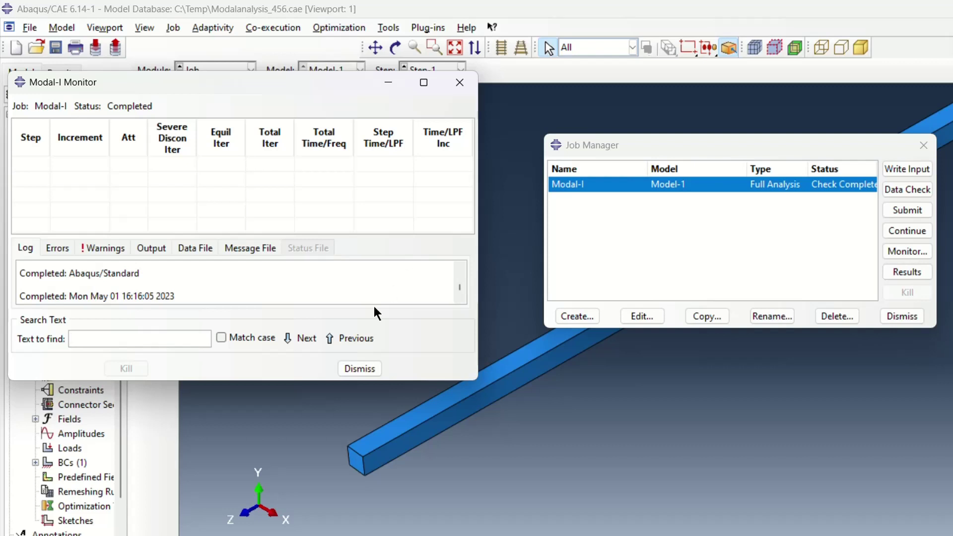
pyautogui.click(357, 368)
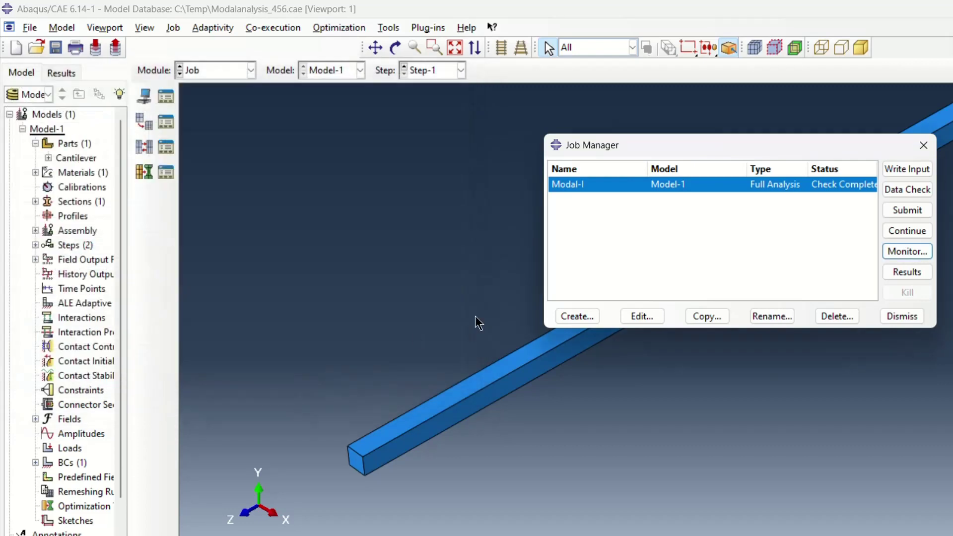
# Submit the Modal-I job, overwriting the existing job files, and monitor the run.
pyautogui.click(897, 209)
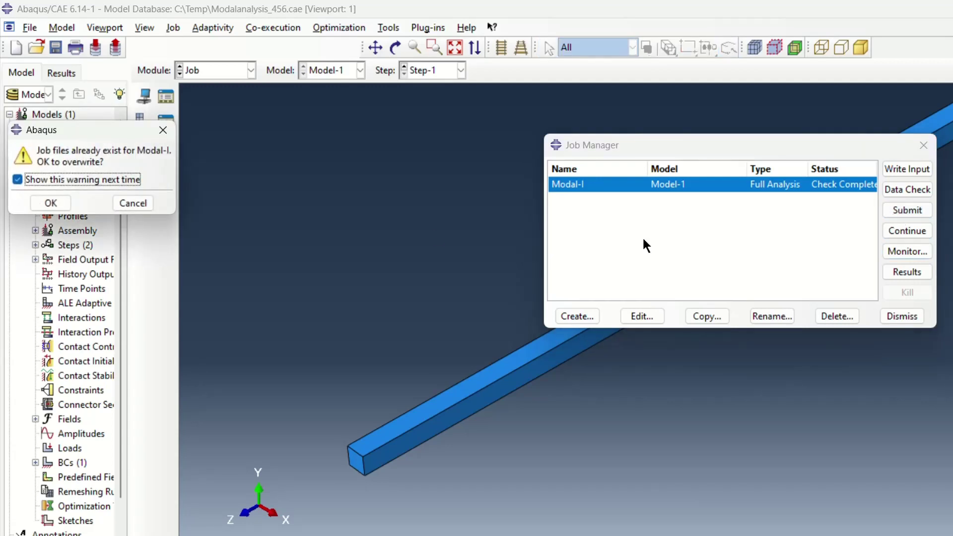
pyautogui.click(51, 203)
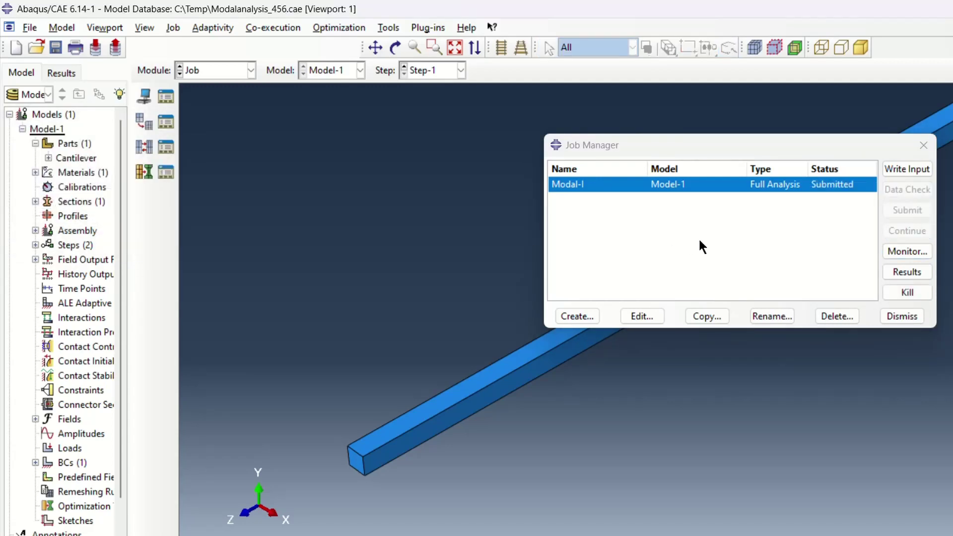
pyautogui.click(894, 252)
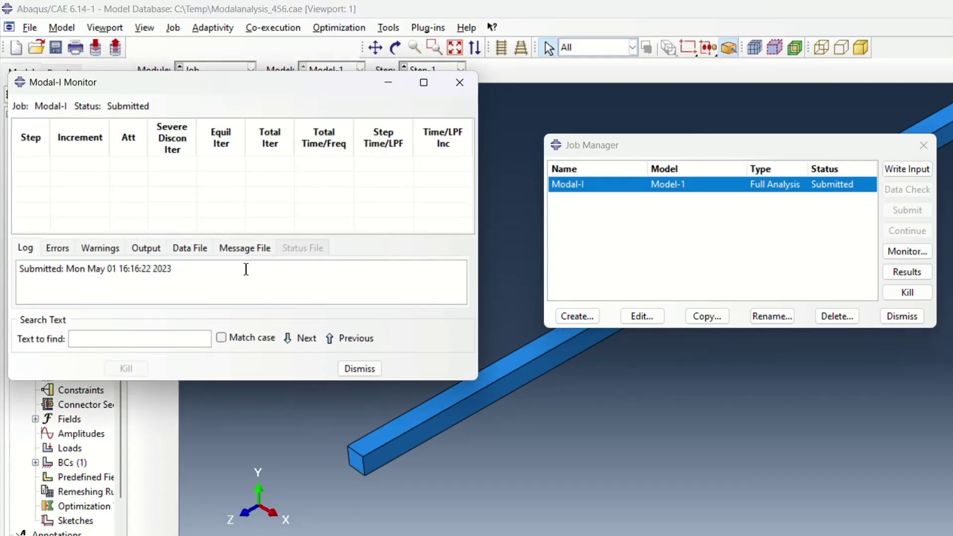
pyautogui.moveTo(285, 96); pyautogui.dragTo(296, 151)
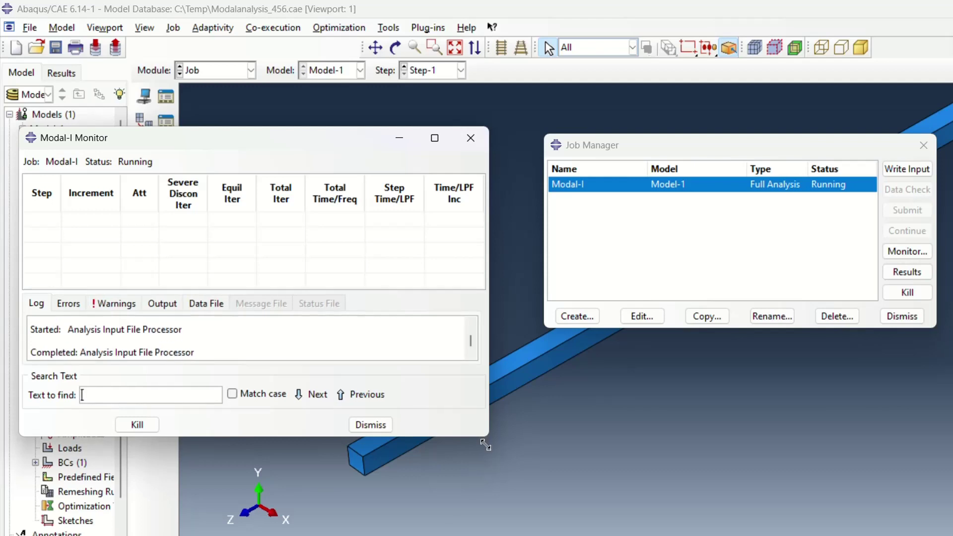
pyautogui.moveTo(485, 444); pyautogui.dragTo(504, 497)
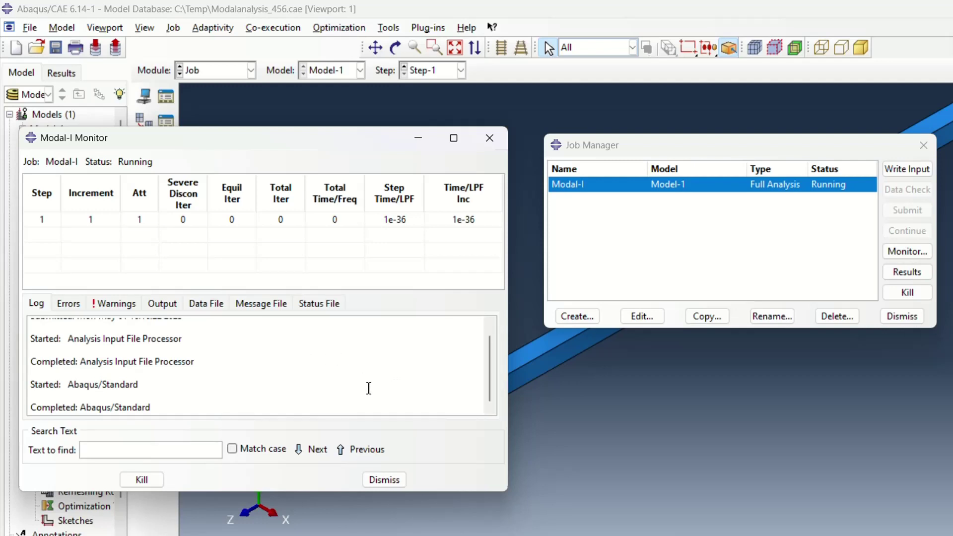
pyautogui.click(383, 480)
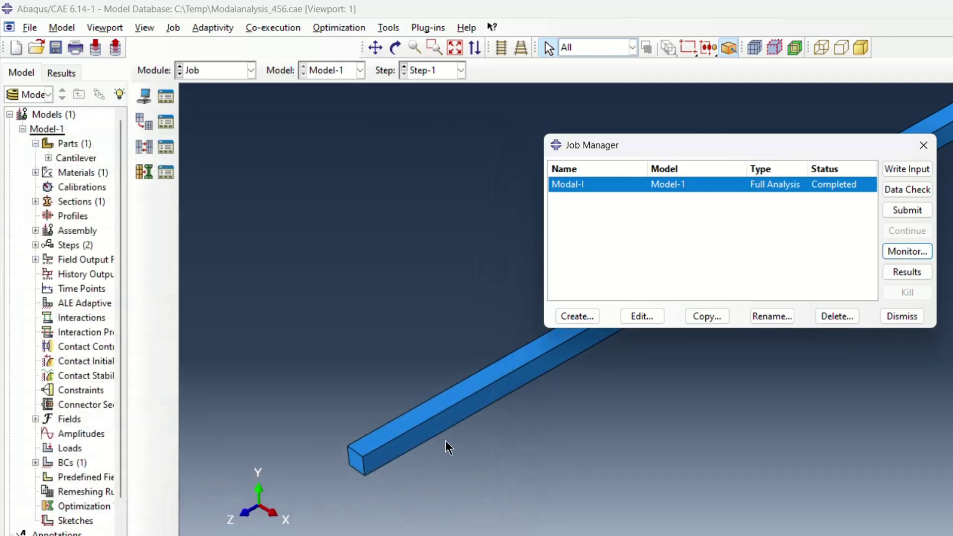
# Open the Modal-I results, plot Mises stress contours on the deformed beam and view it from the side along the X axis.
pyautogui.click(908, 271)
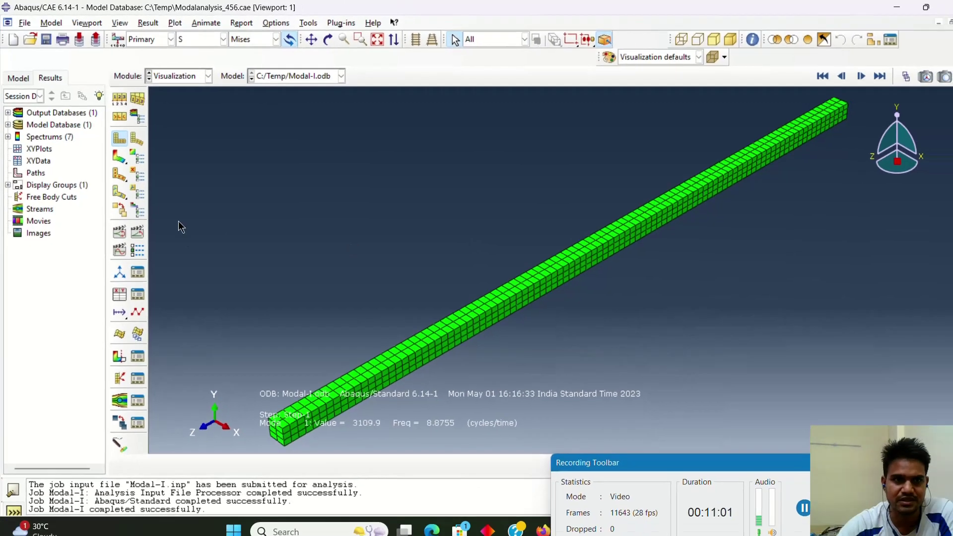
pyautogui.click(139, 182)
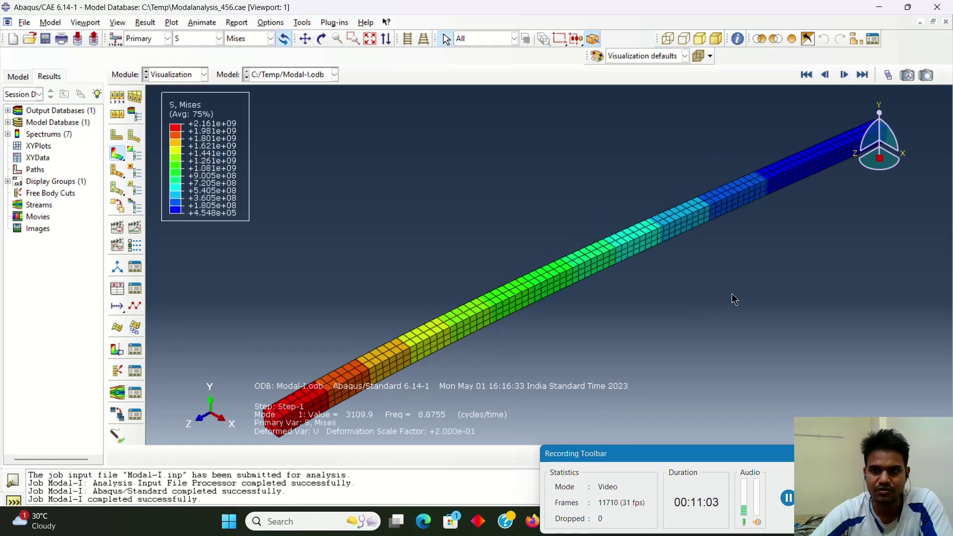
pyautogui.click(904, 158)
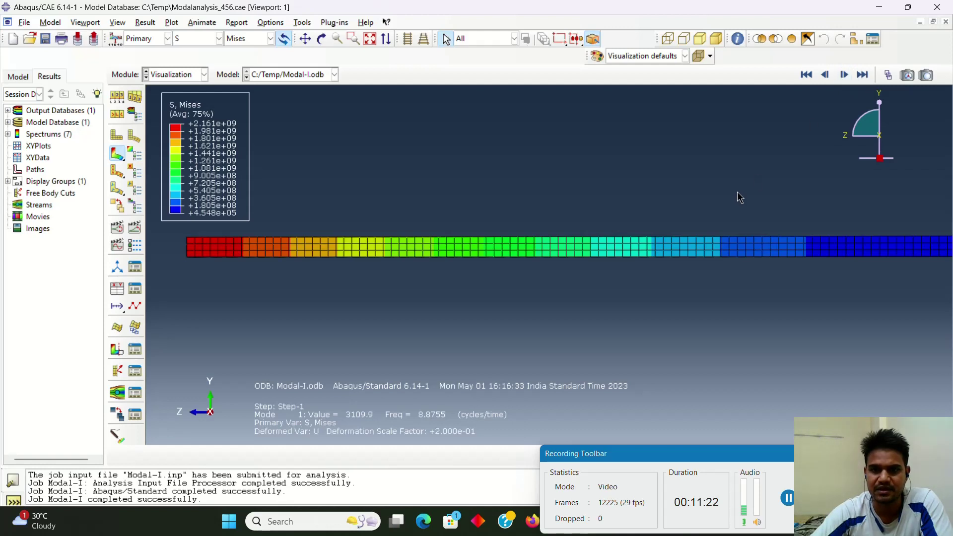
# Step through the mode shapes and frequencies from mode 2 to mode 10, then return to mode 9.
pyautogui.click(844, 75)
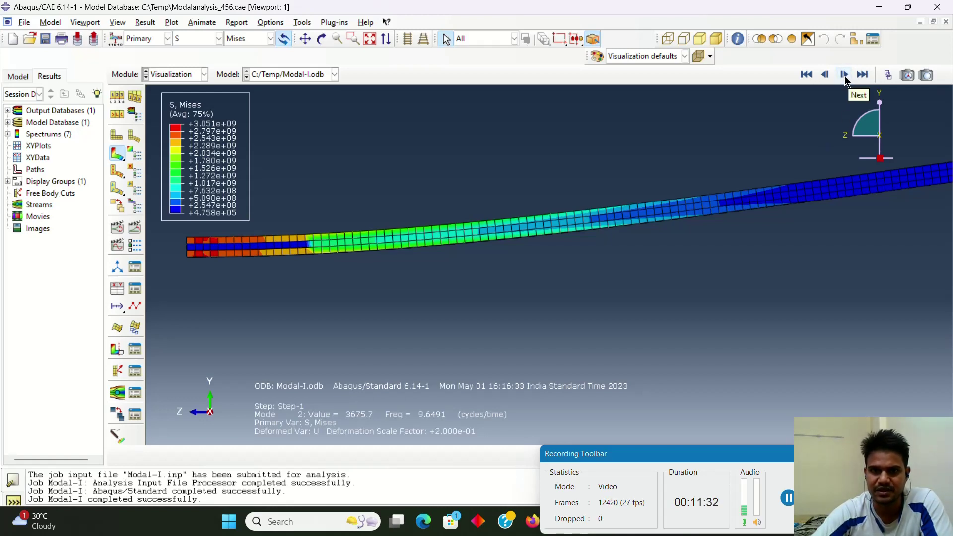
pyautogui.click(844, 75)
pyautogui.click(844, 75)
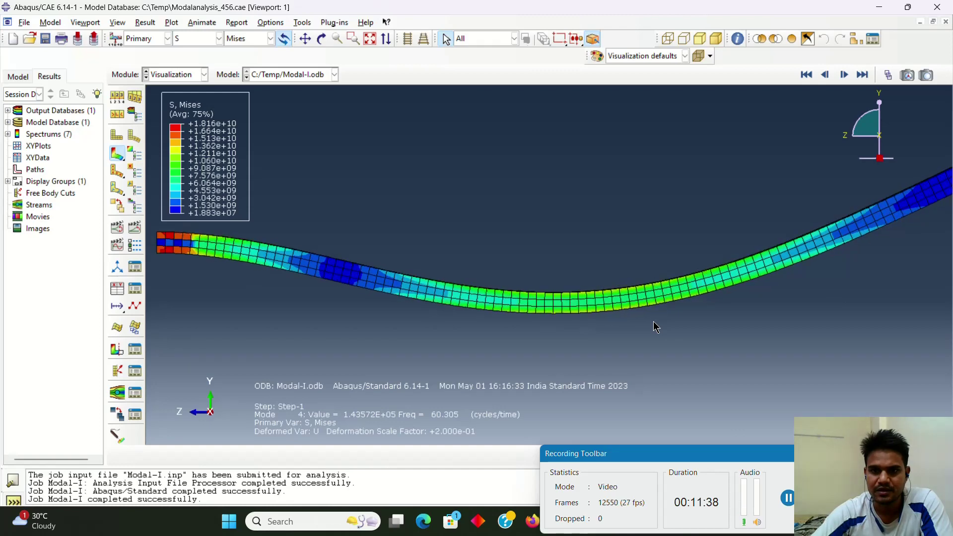
pyautogui.click(847, 80)
pyautogui.click(844, 75)
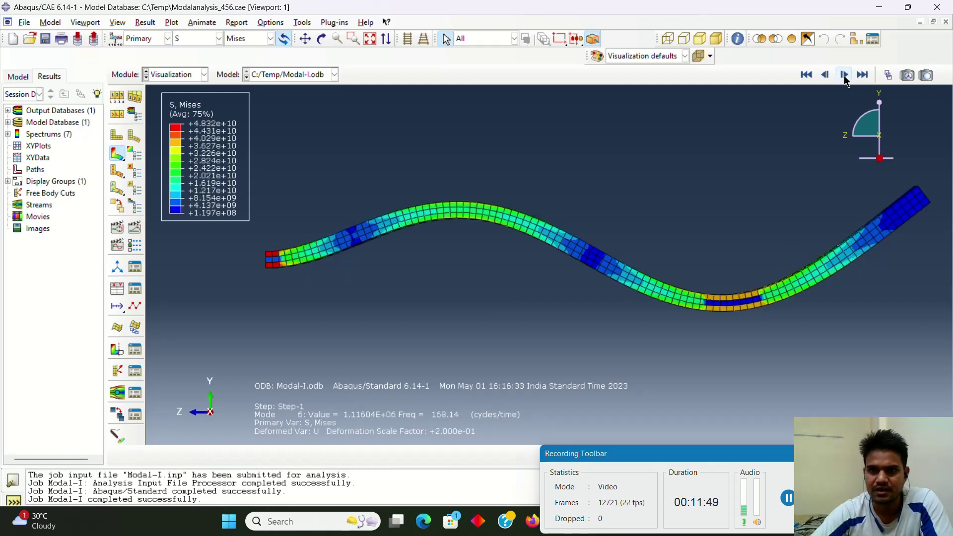
pyautogui.click(845, 77)
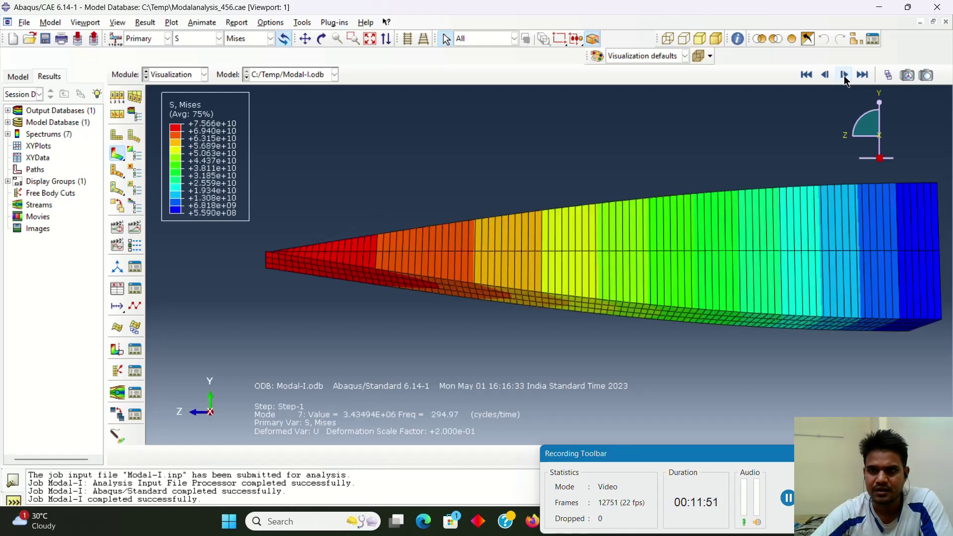
pyautogui.click(845, 77)
pyautogui.click(845, 77)
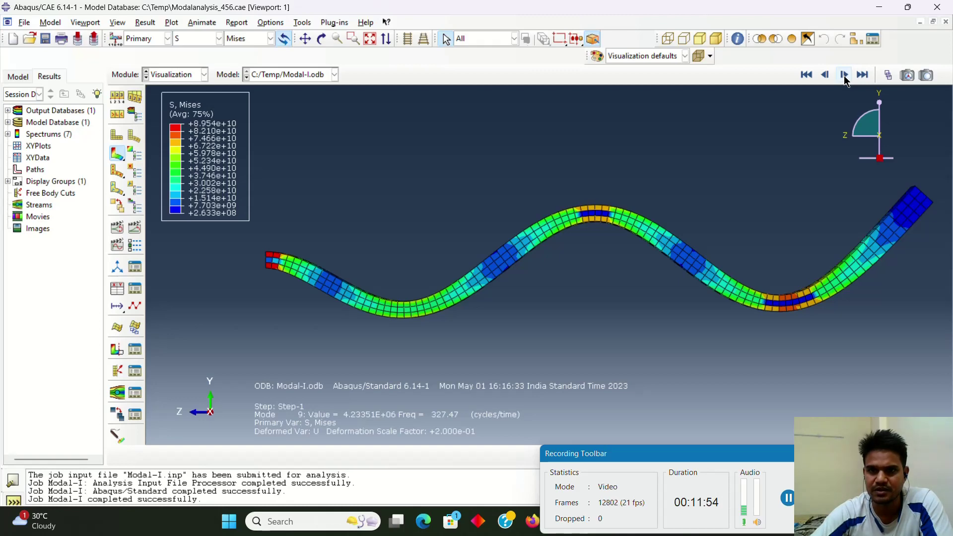
pyautogui.click(845, 77)
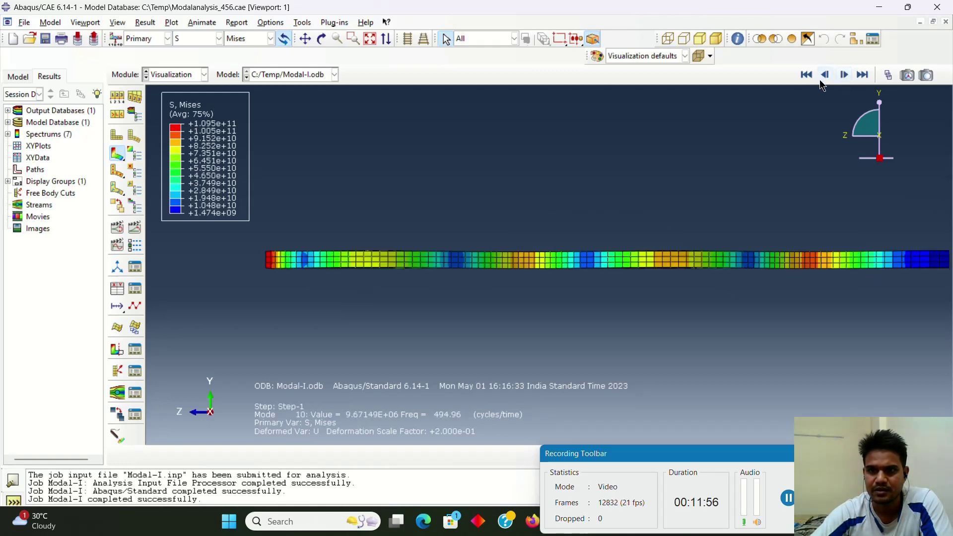
pyautogui.click(825, 75)
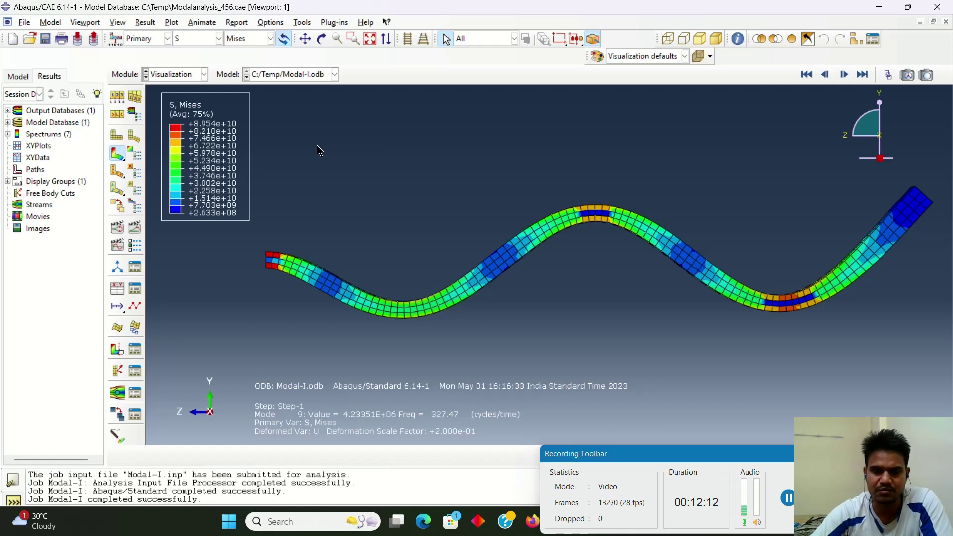
# Play a harmonic animation of mode 9 with Mises stress contours, then stop it.
pyautogui.click(203, 23)
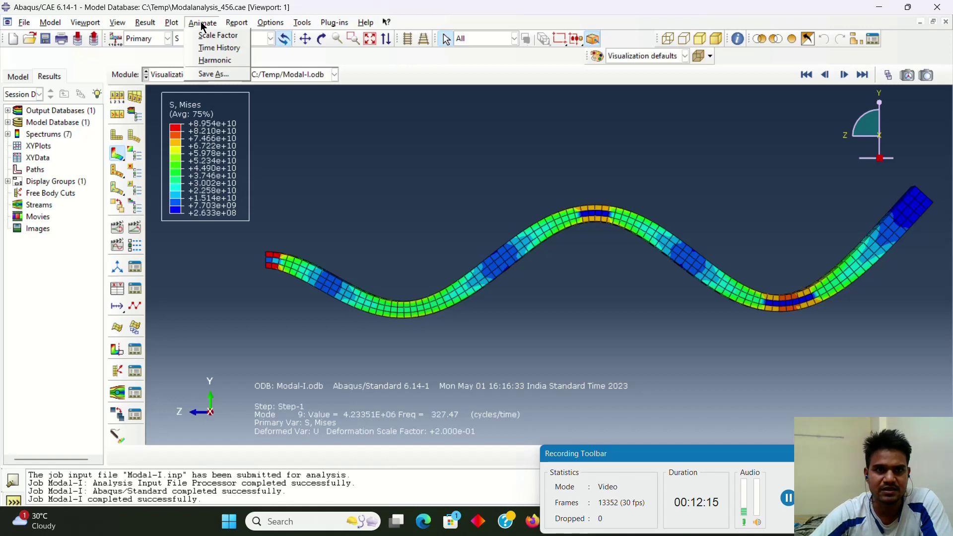
pyautogui.click(215, 60)
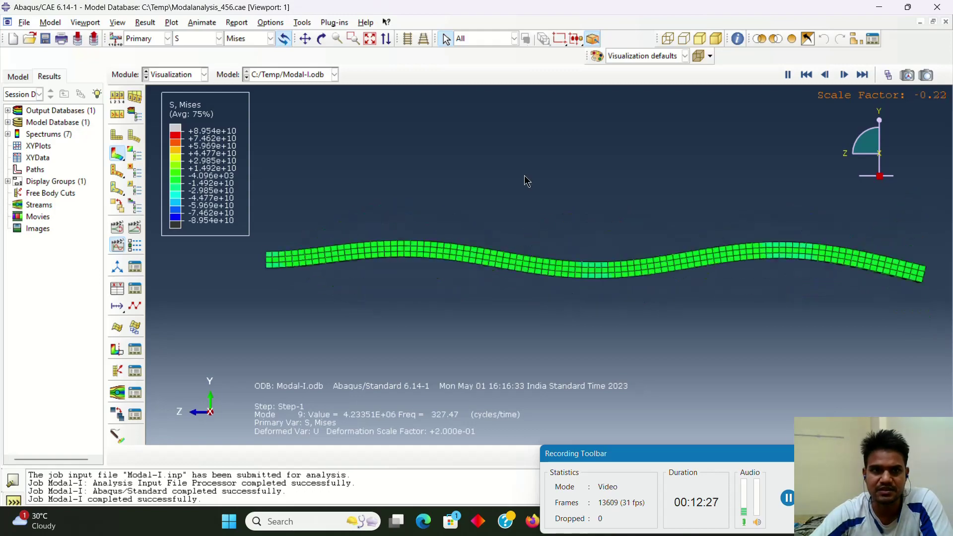
pyautogui.click(203, 23)
pyautogui.click(205, 60)
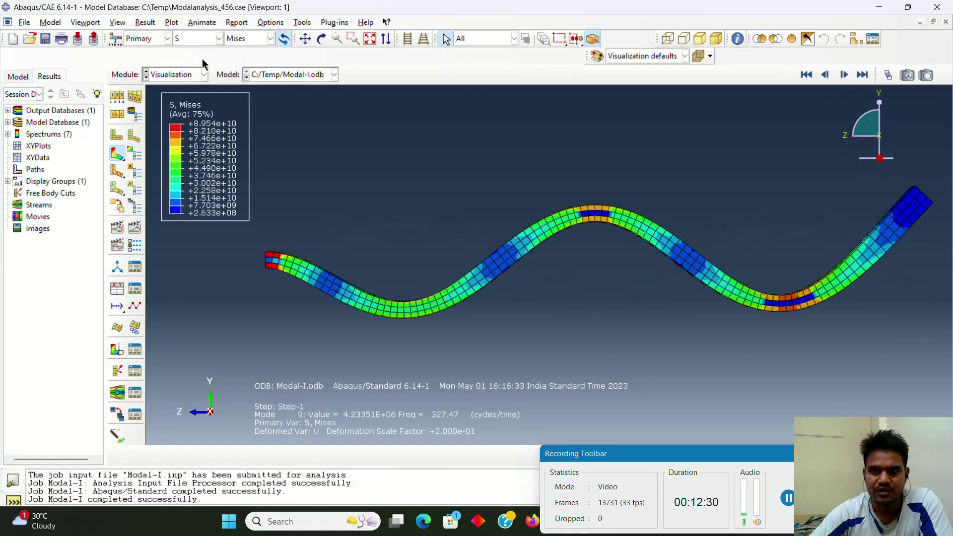
# Step back from mode 9 to mode 6 and play a time history animation through the mode frames.
pyautogui.click(825, 75)
pyautogui.click(825, 75)
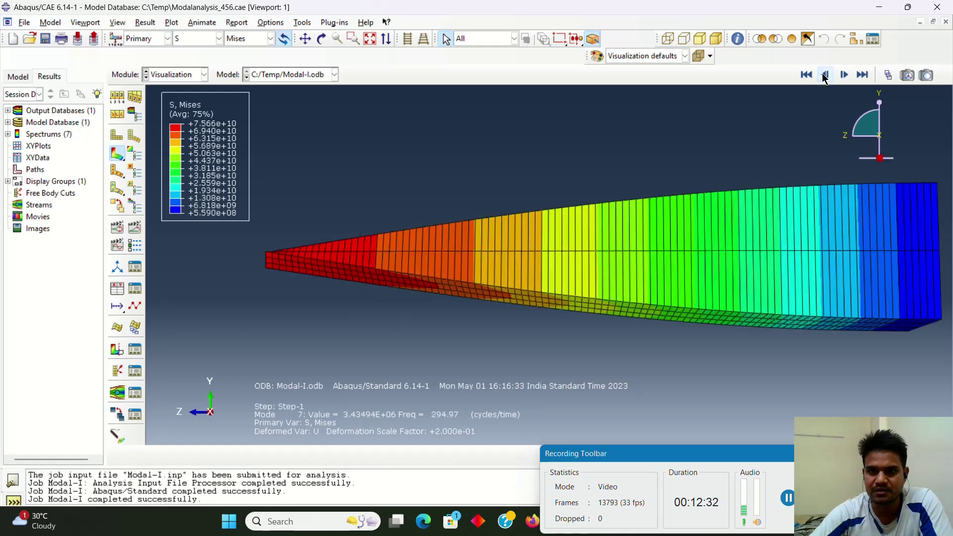
pyautogui.click(825, 75)
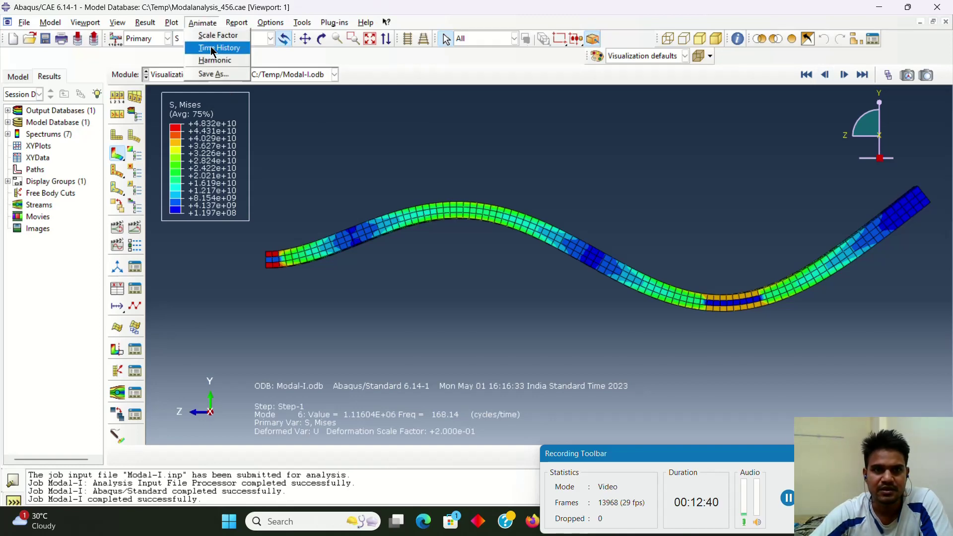
pyautogui.click(214, 47)
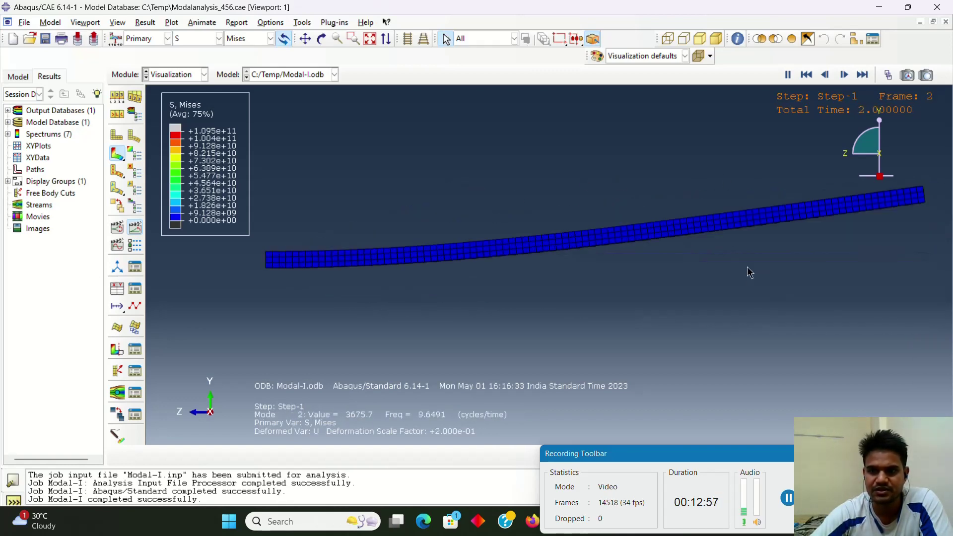
# Switch from the time history to a scale factor animation at mode 8, then stop it.
pyautogui.click(201, 23)
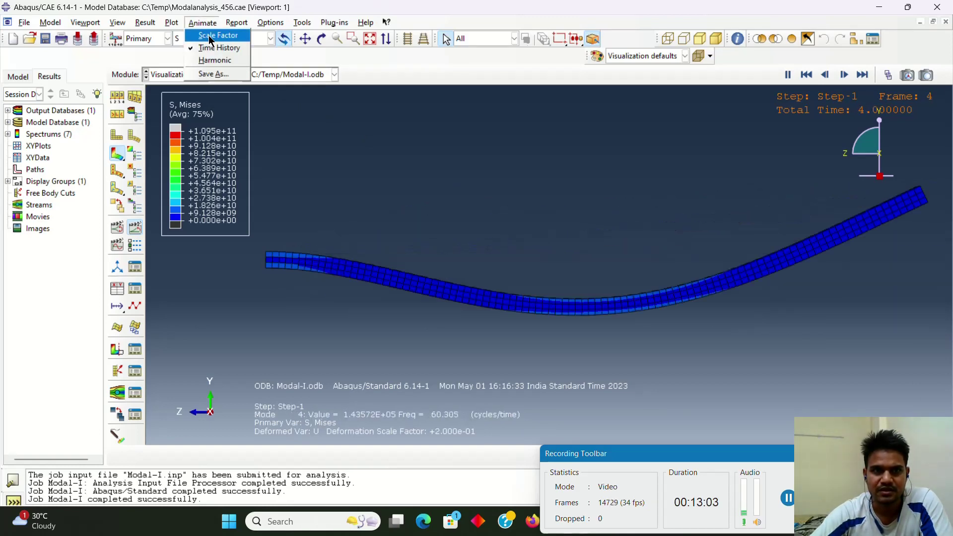
pyautogui.click(212, 37)
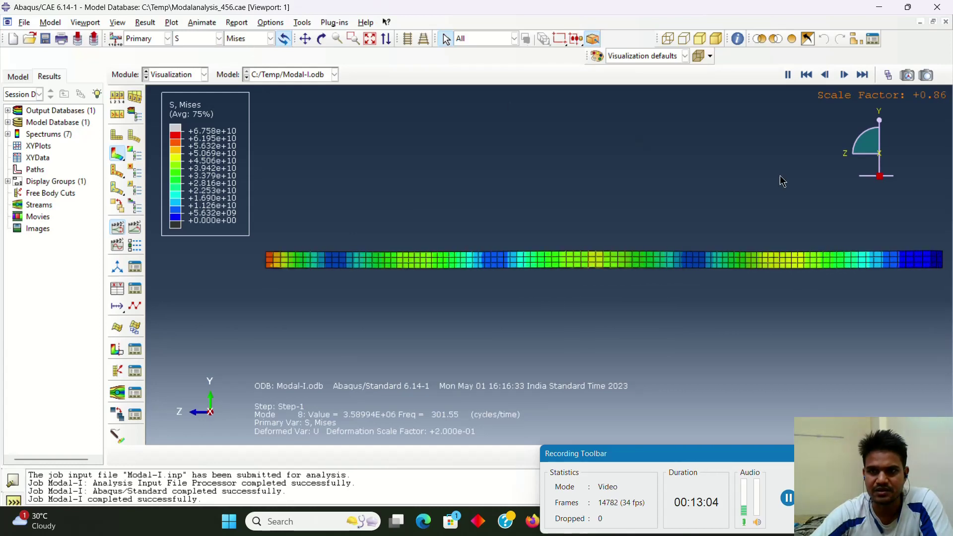
pyautogui.click(201, 23)
pyautogui.click(205, 36)
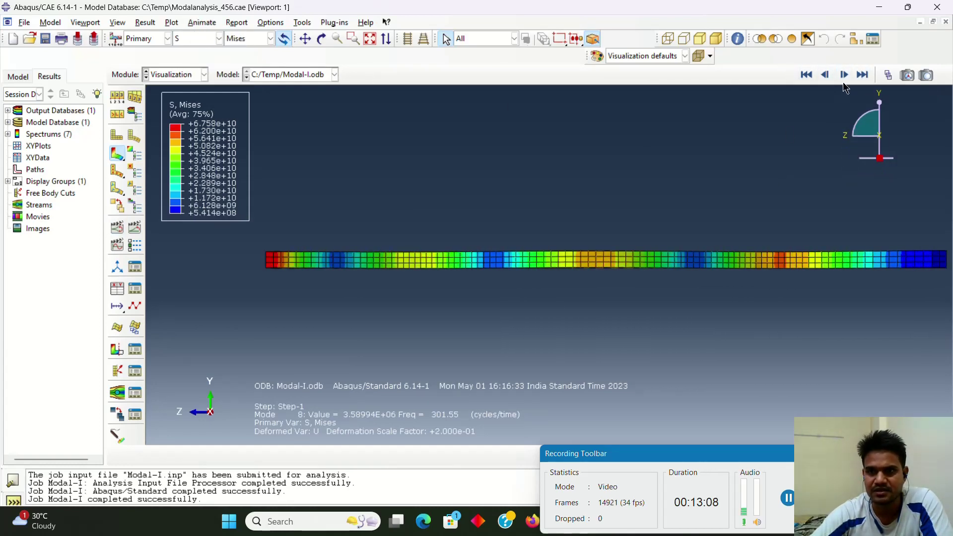
# Step back to mode 6 and play its scale factor animation with Mises stress contours.
pyautogui.click(824, 75)
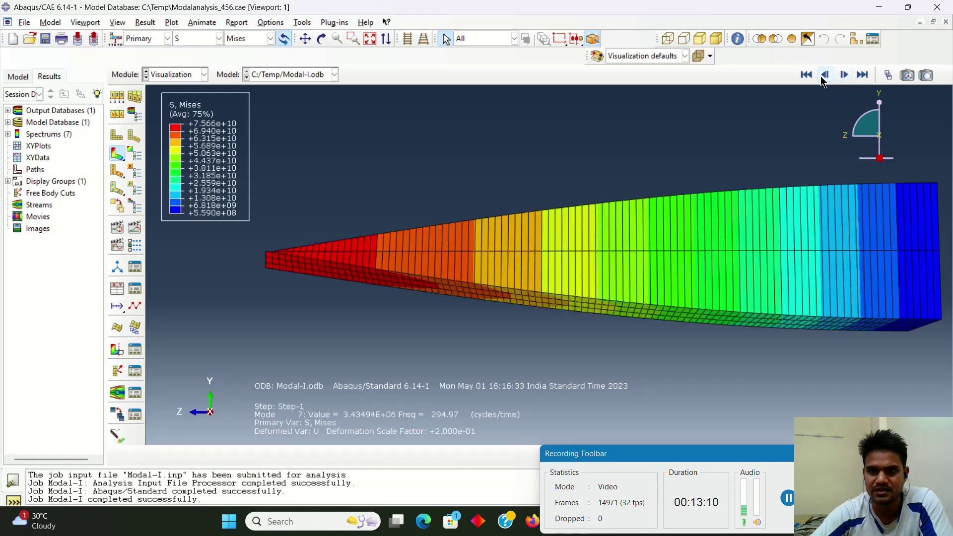
pyautogui.click(824, 75)
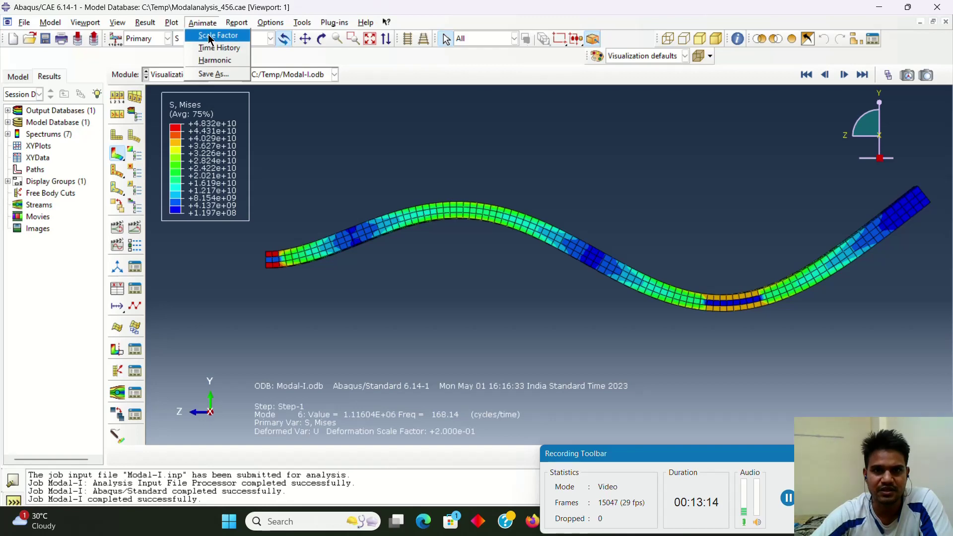
pyautogui.click(210, 36)
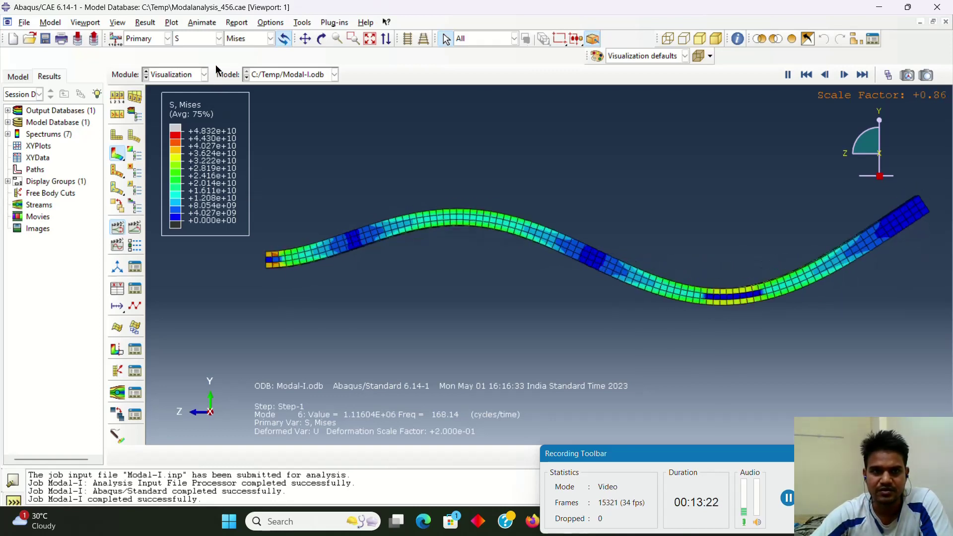
# Change the contour variable to displacement U, Magnitude for animated mode 6, then stop the scale factor animation.
pyautogui.click(218, 38)
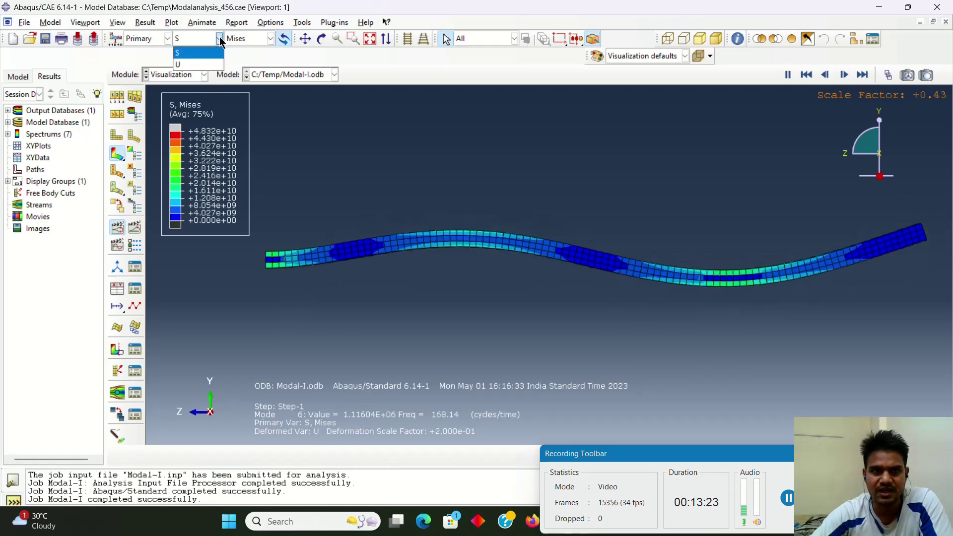
pyautogui.click(203, 64)
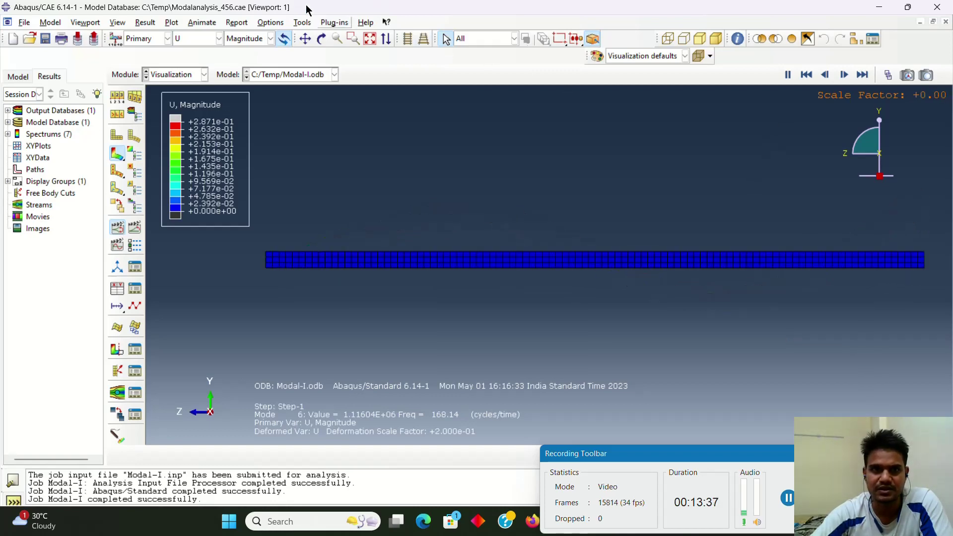
pyautogui.click(202, 22)
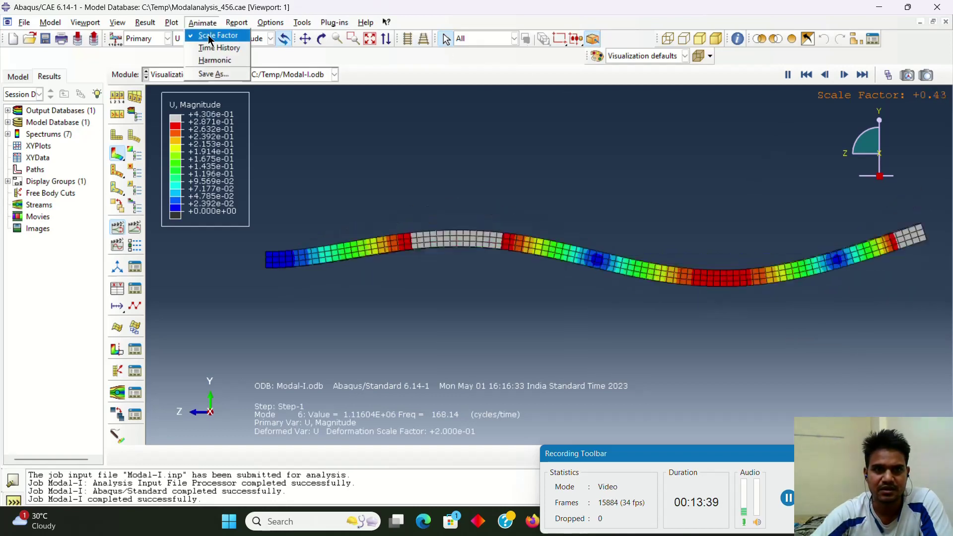
pyautogui.click(211, 41)
pyautogui.click(791, 504)
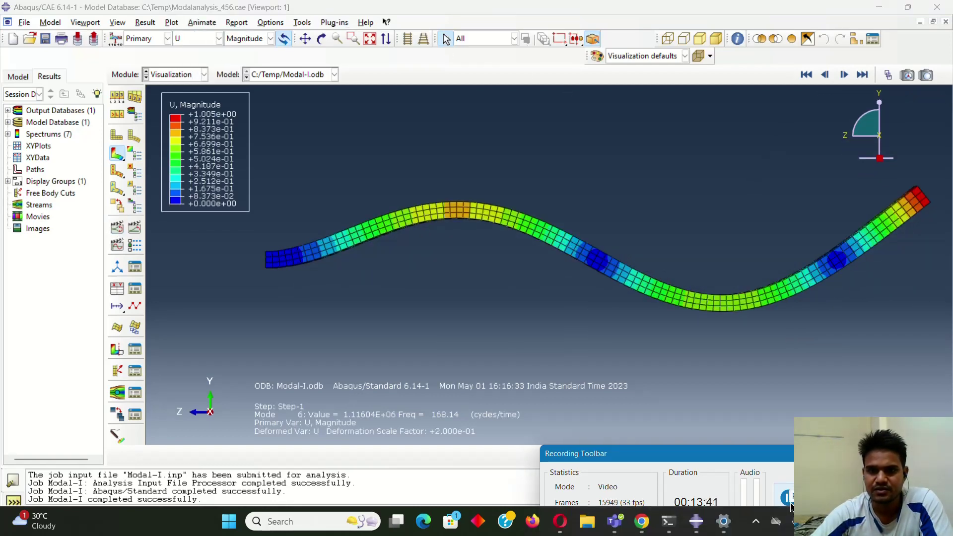